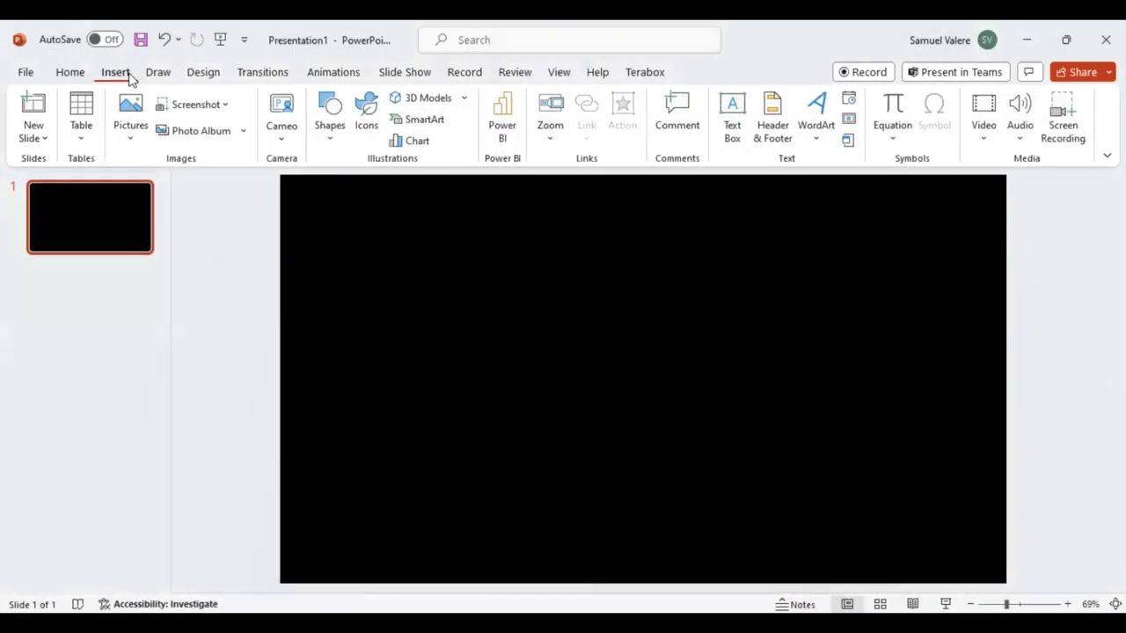
# Draw a 1.83" blue diamond near the centre of the black slide
pyautogui.click(332, 137)
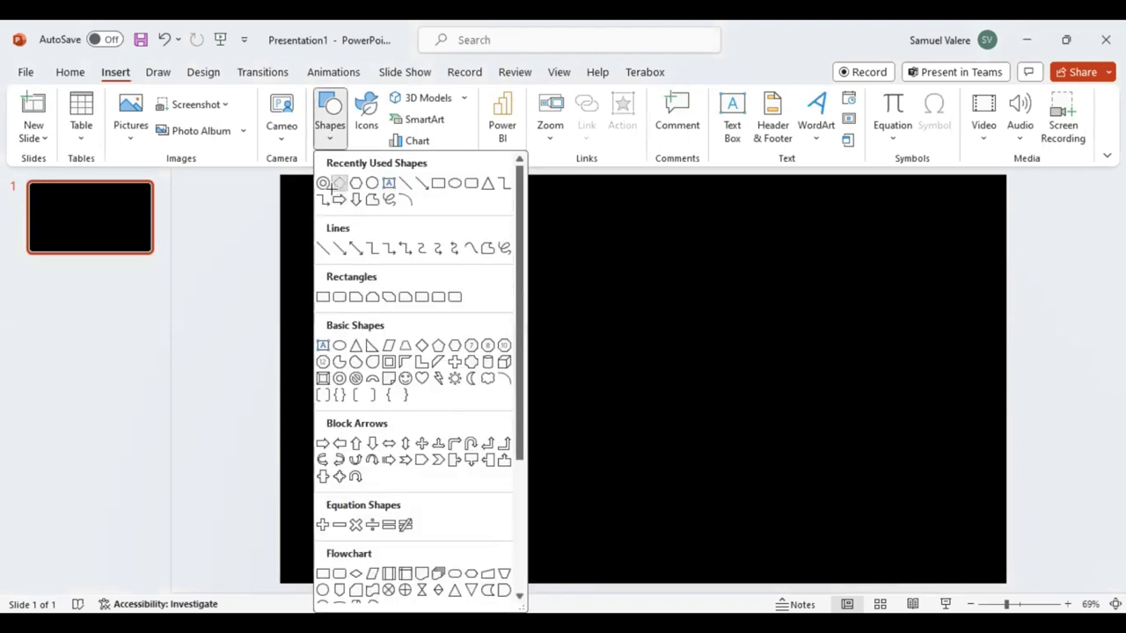
pyautogui.click(338, 183)
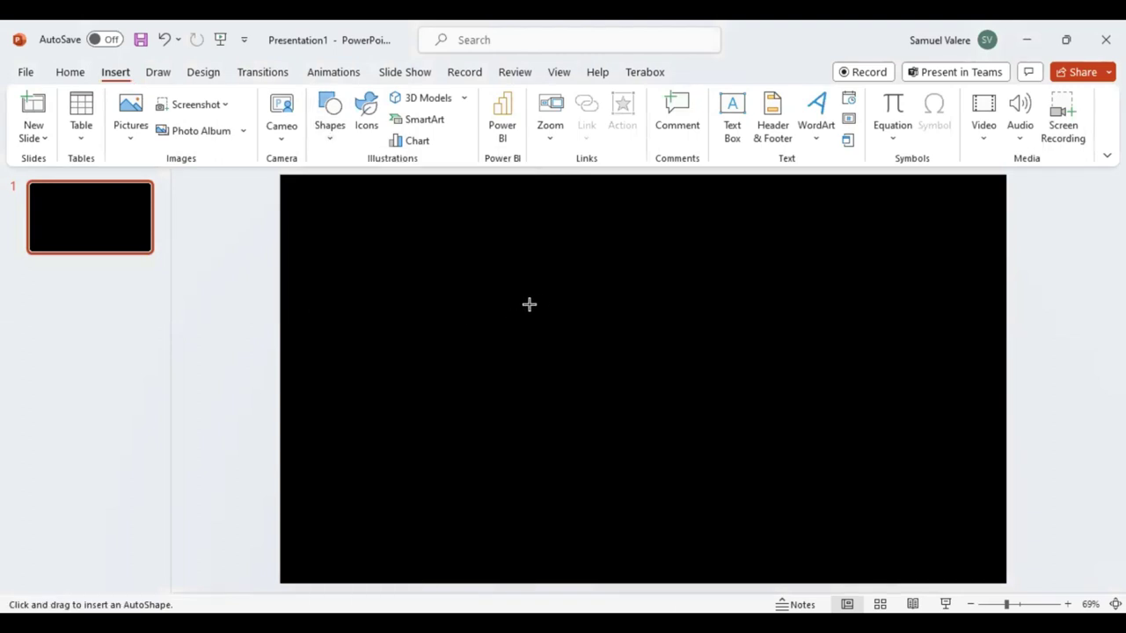
pyautogui.moveTo(542, 304); pyautogui.dragTo(631, 370)
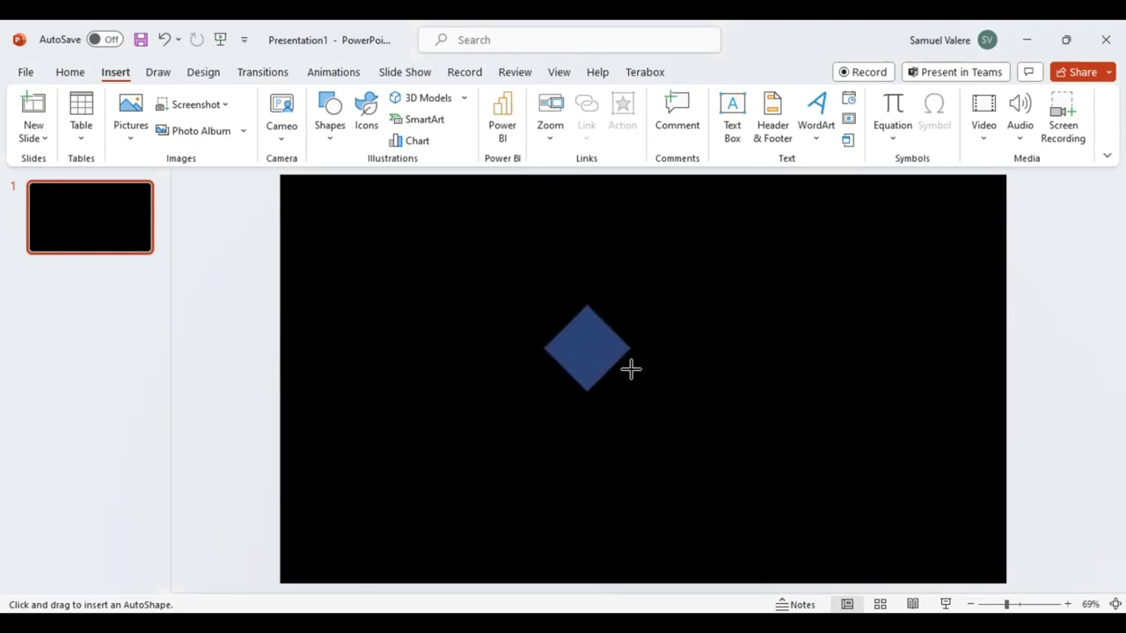
pyautogui.moveTo(631, 369)
pyautogui.mouseDown()
pyautogui.moveTo(644, 374)
pyautogui.moveTo(648, 356)
pyautogui.moveTo(646, 378)
pyautogui.mouseUp()
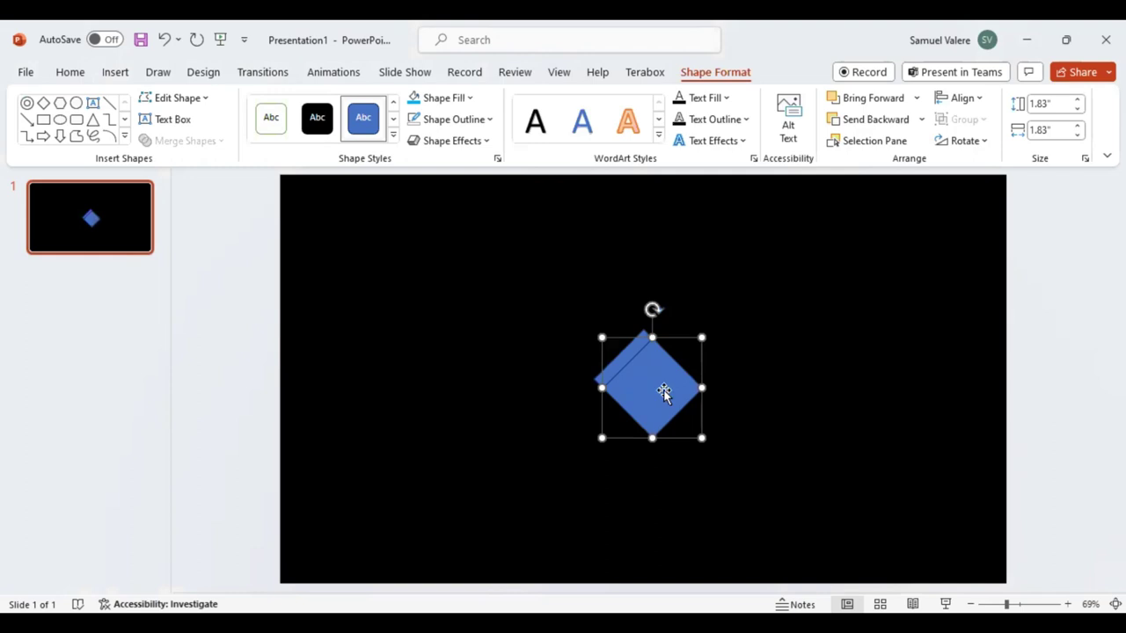
# Tile four diamond copies into one large diamond and place a fifth diamond to its right
pyautogui.moveTo(655, 379); pyautogui.dragTo(612, 337)
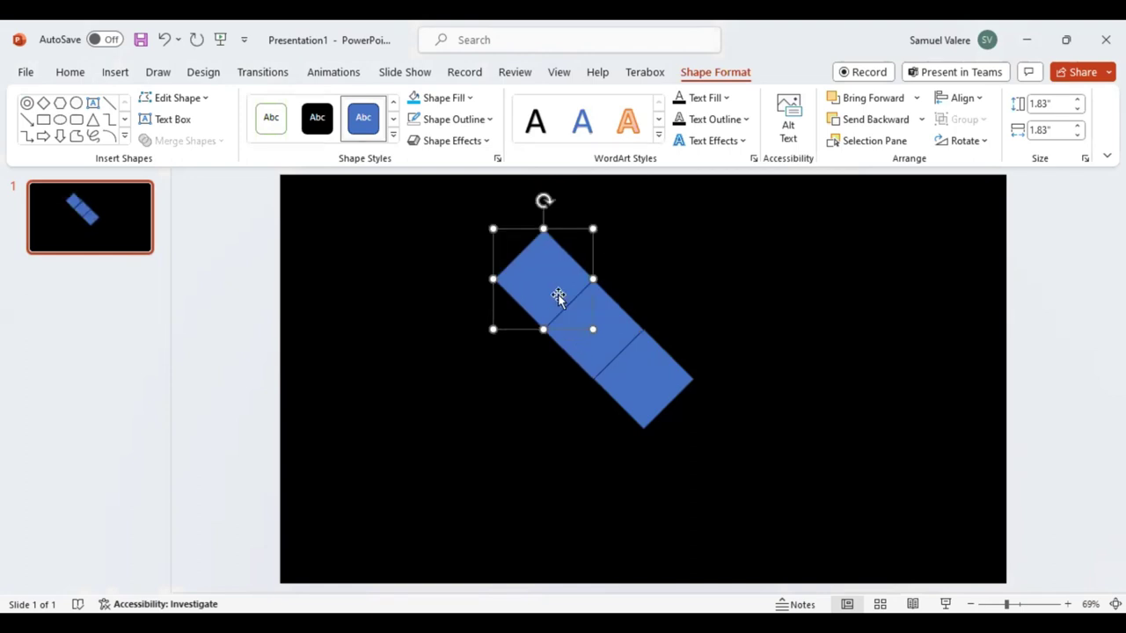
pyautogui.moveTo(558, 297)
pyautogui.mouseDown()
pyautogui.moveTo(580, 442)
pyautogui.moveTo(589, 434)
pyautogui.mouseUp()
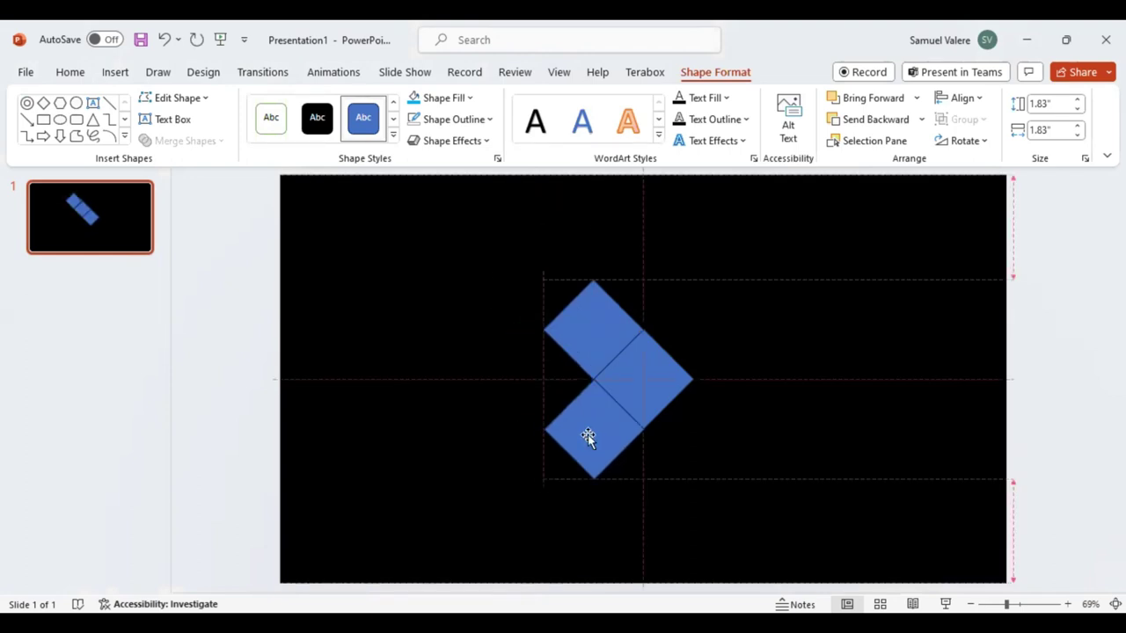
pyautogui.moveTo(587, 437); pyautogui.dragTo(601, 533)
pyautogui.hotkey('ctrl', 'z')
pyautogui.moveTo(592, 452); pyautogui.dragTo(546, 387)
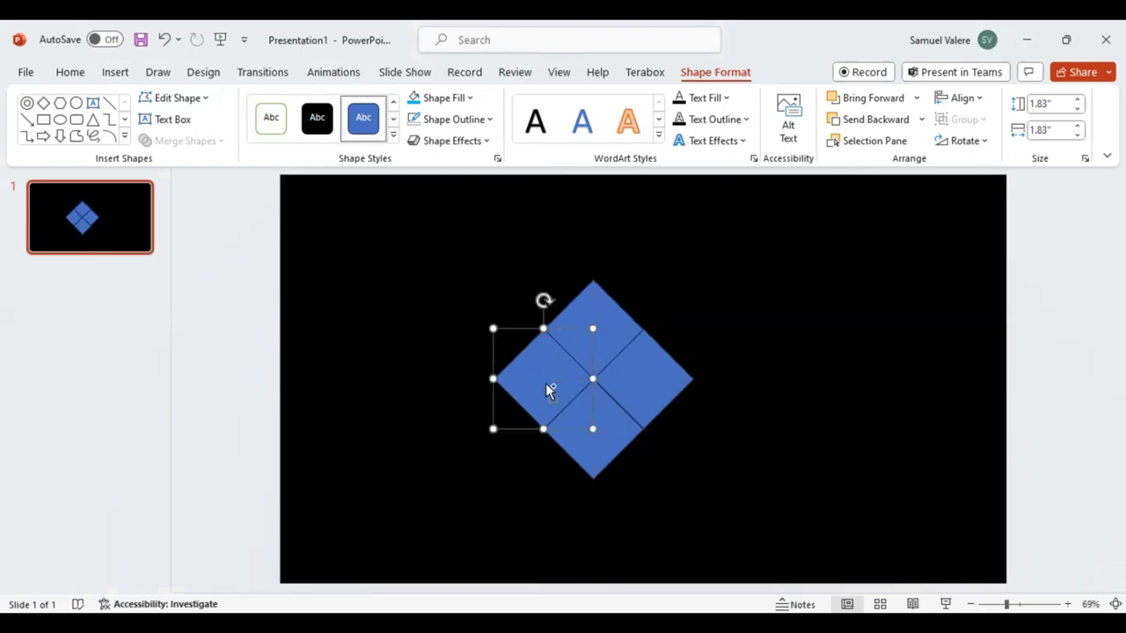
pyautogui.moveTo(489, 343); pyautogui.dragTo(838, 350)
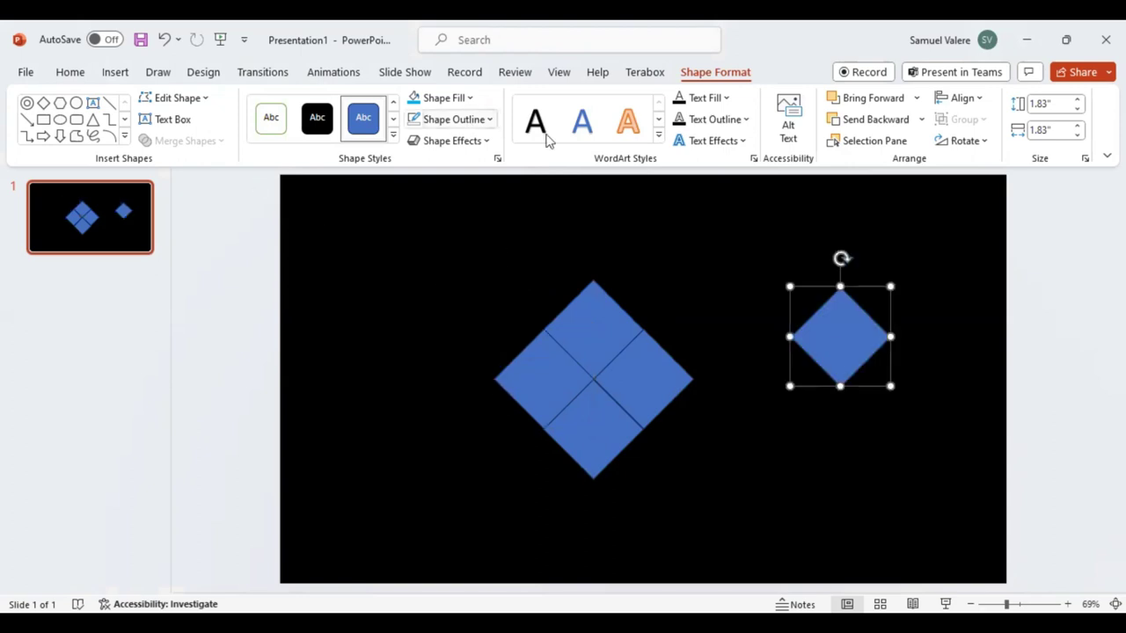
# Draw a 3.58" by 0.89" rectangle over the small diamond's lower half
pyautogui.click(43, 120)
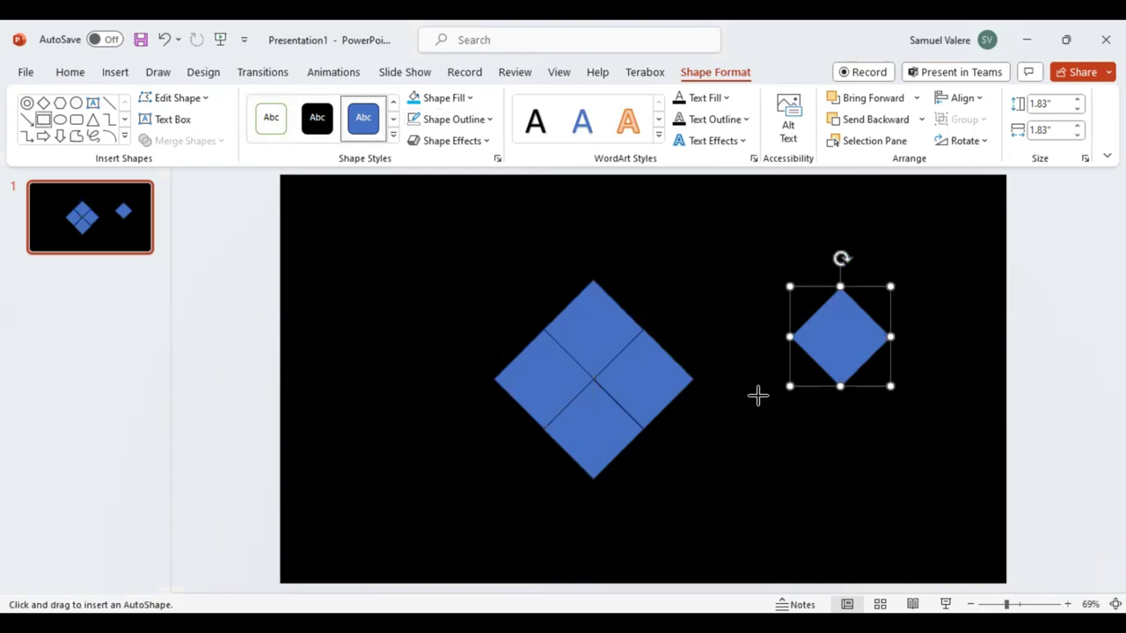
pyautogui.moveTo(758, 396); pyautogui.dragTo(953, 446)
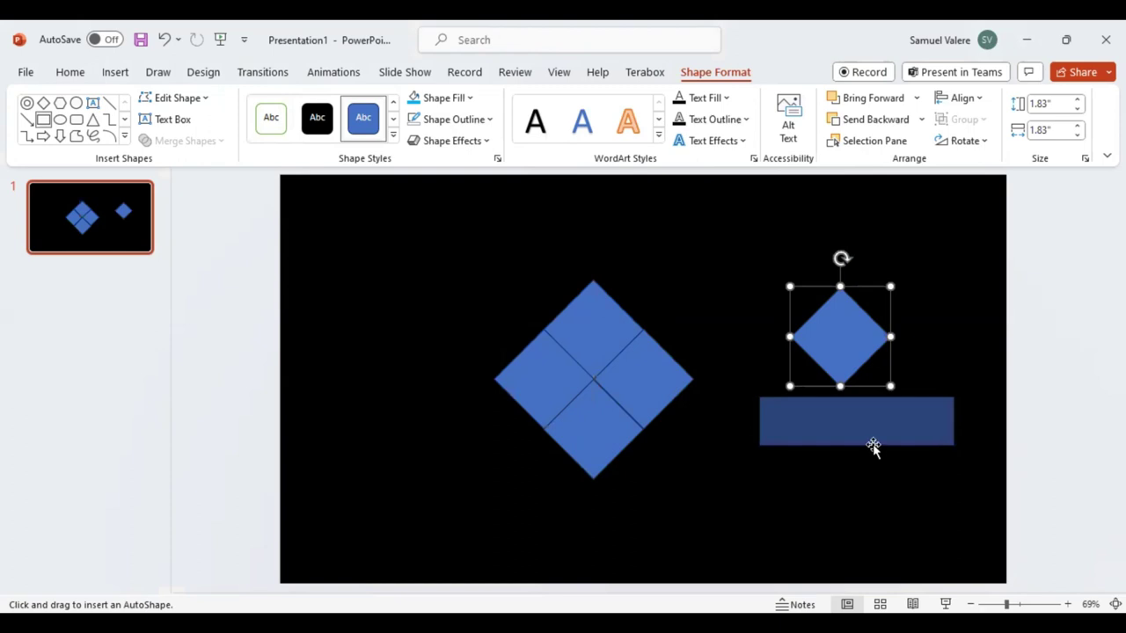
pyautogui.moveTo(872, 445); pyautogui.dragTo(859, 388)
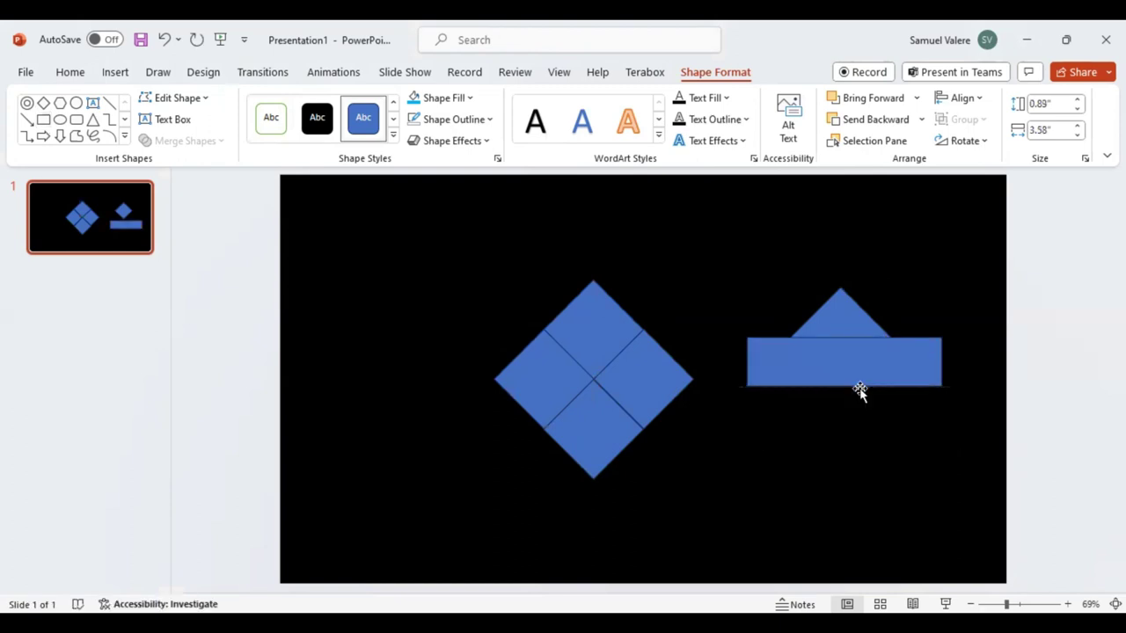
pyautogui.moveTo(859, 388); pyautogui.dragTo(859, 389)
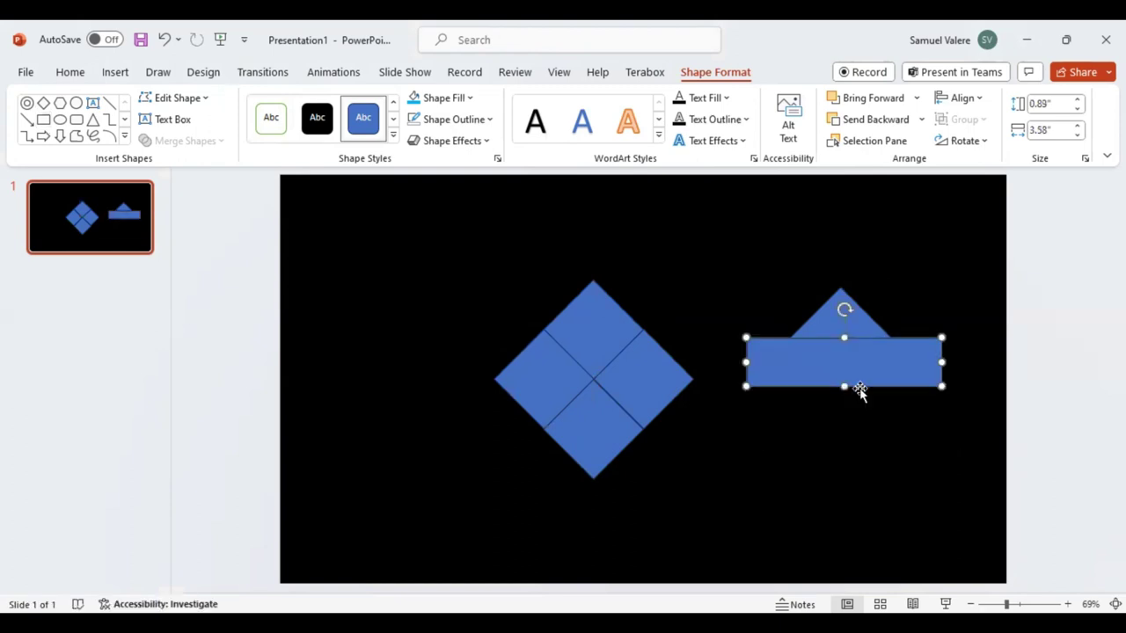
# Fragment the diamond and rectangle together, then pick the rectangle's left leftover piece
pyautogui.keyDown('shift'); pyautogui.click(859, 325); pyautogui.keyUp('shift')
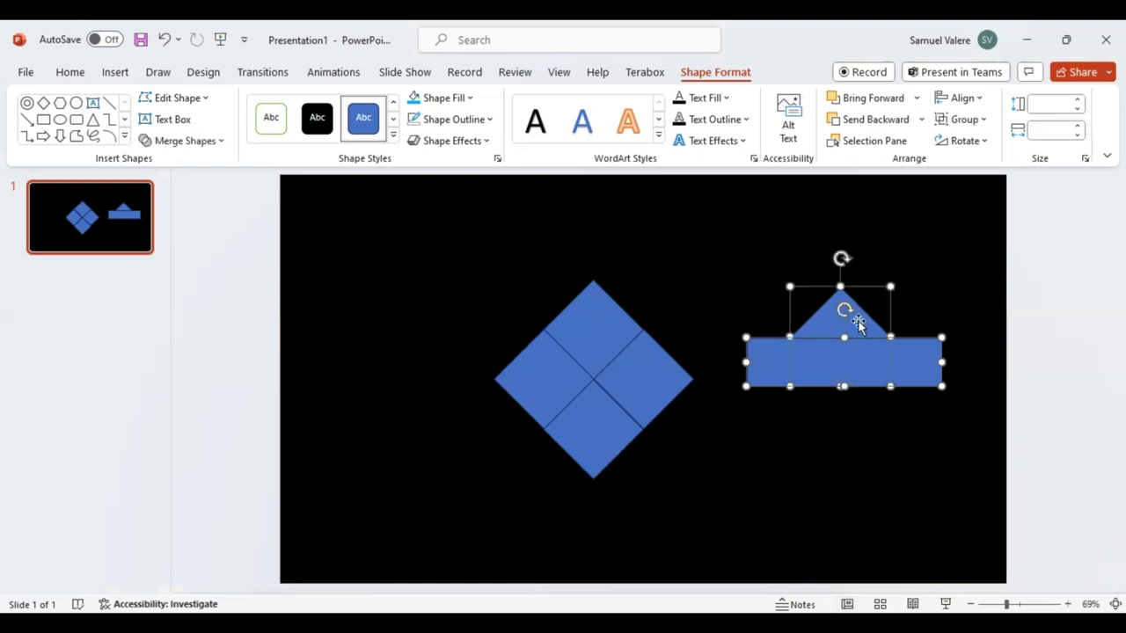
pyautogui.click(219, 144)
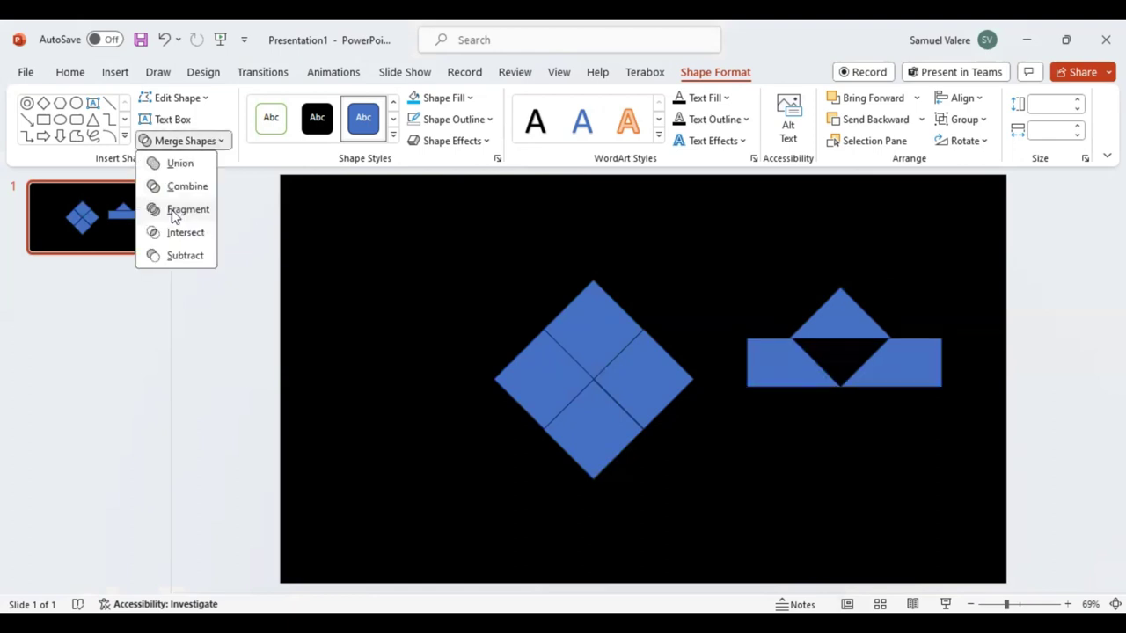
pyautogui.click(861, 370)
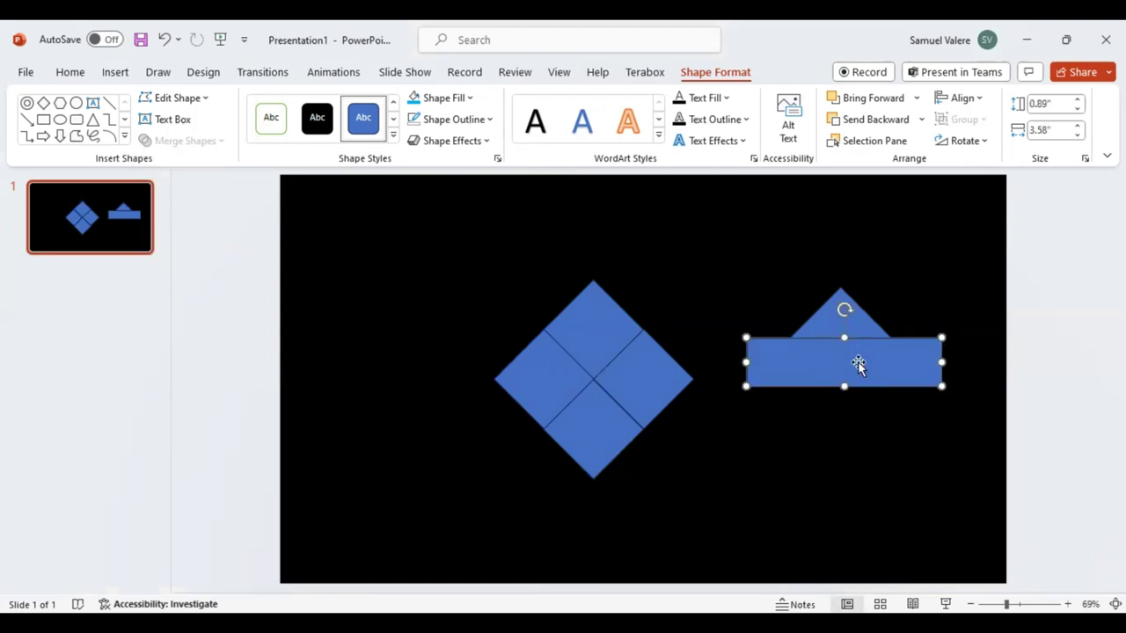
pyautogui.moveTo(858, 365); pyautogui.dragTo(853, 359)
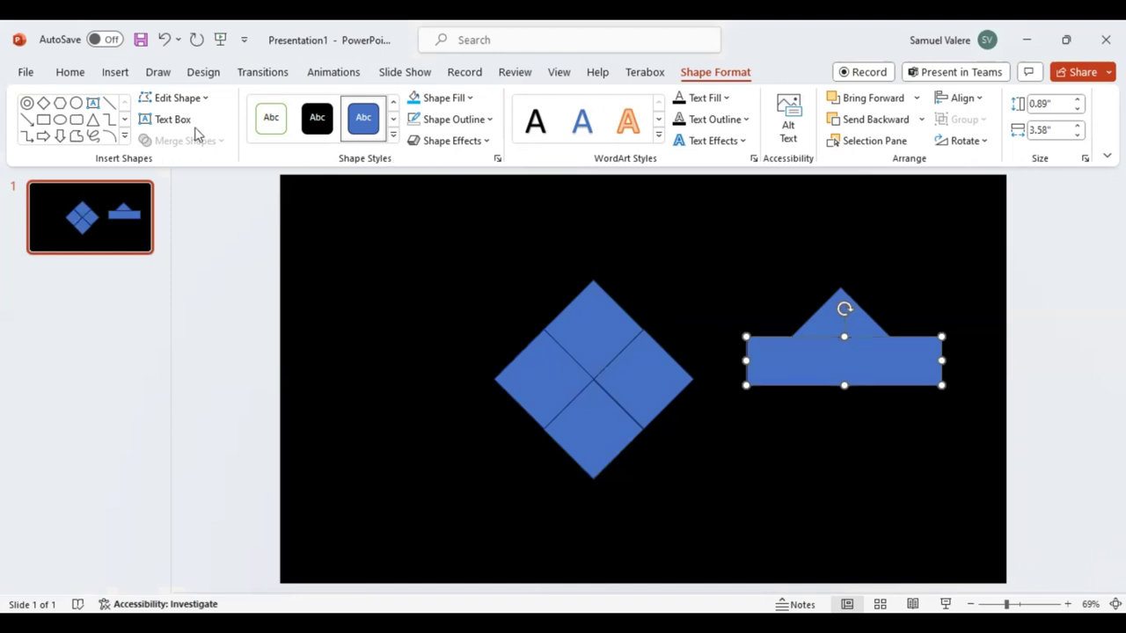
pyautogui.keyDown('shift'); pyautogui.click(822, 321); pyautogui.keyUp('shift')
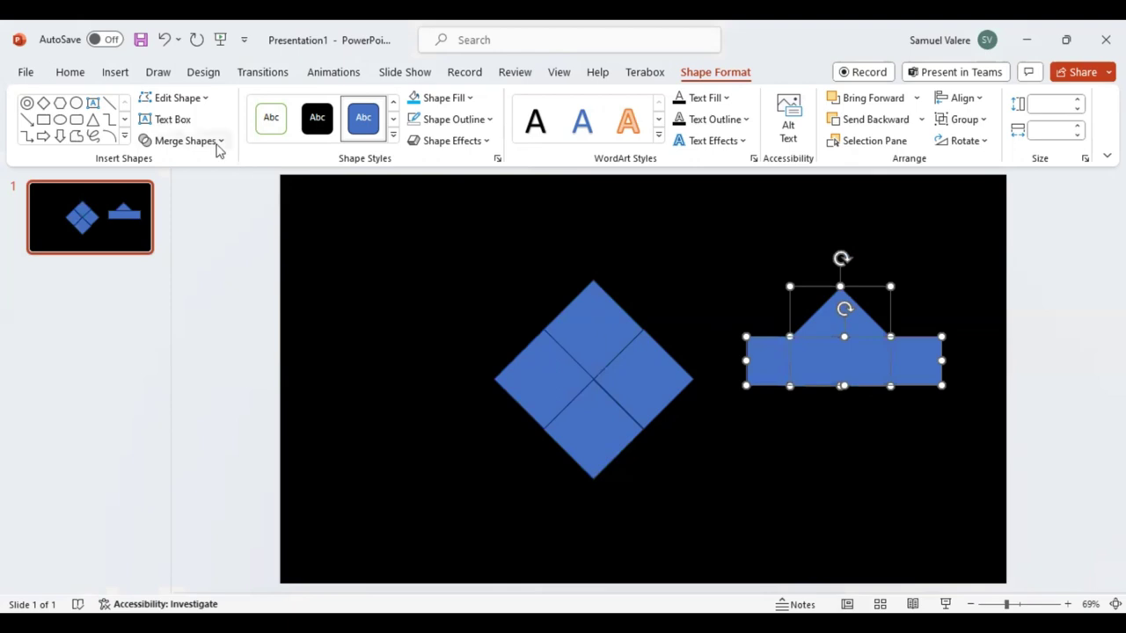
pyautogui.click(218, 144)
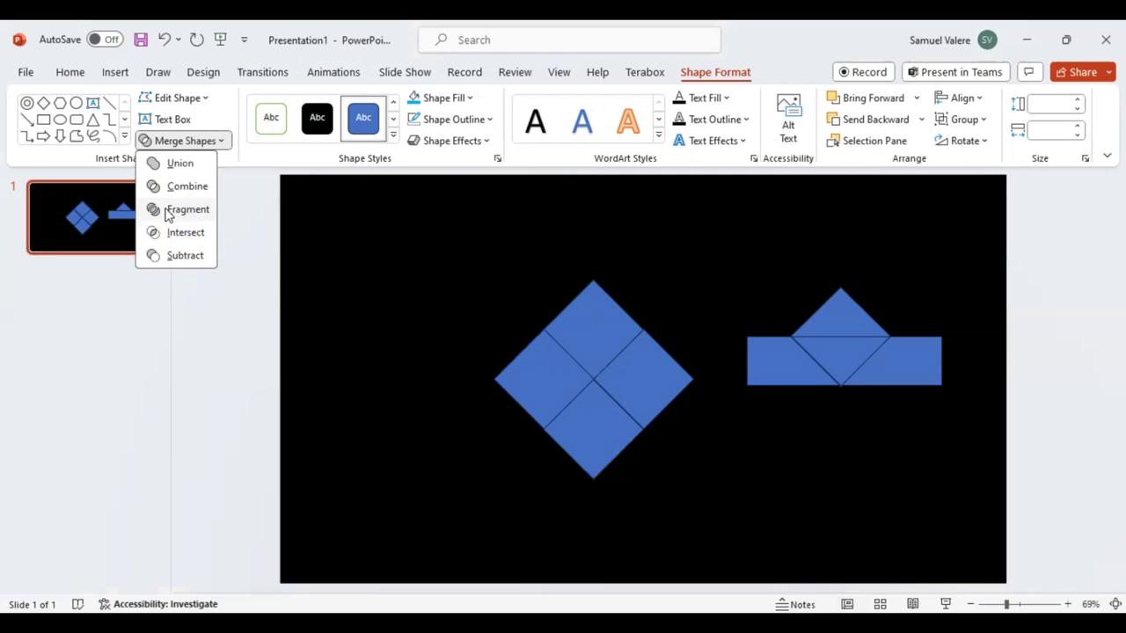
pyautogui.click(187, 210)
pyautogui.click(773, 382)
# Delete both leftover rectangle pieces and the diamond's lower triangle
pyautogui.press('Delete')
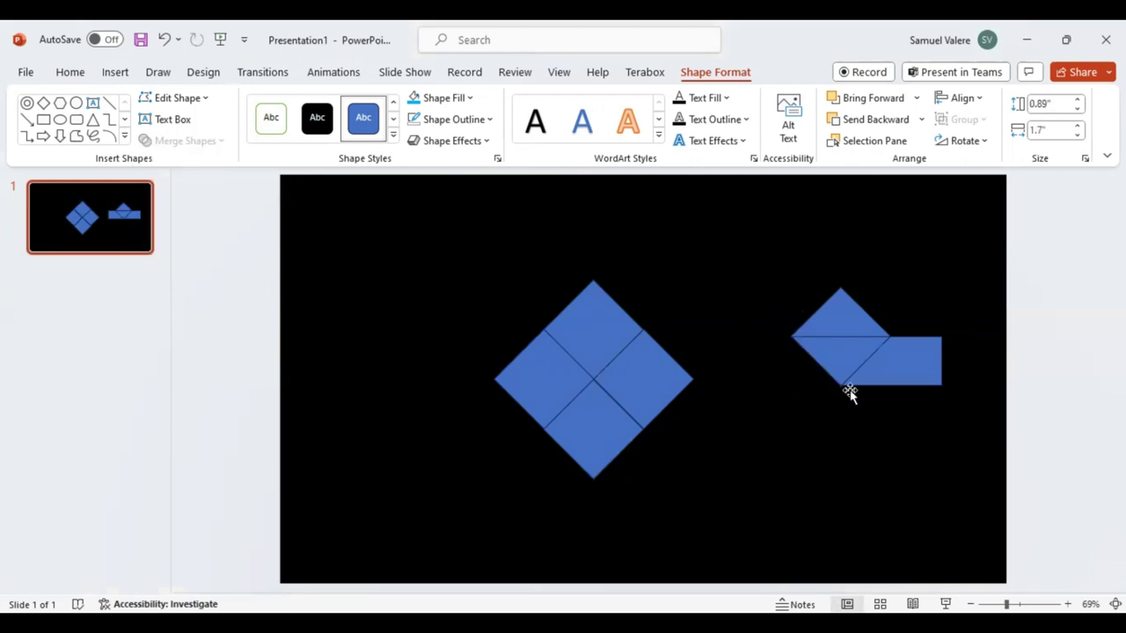
pyautogui.click(894, 391)
pyautogui.press('Delete')
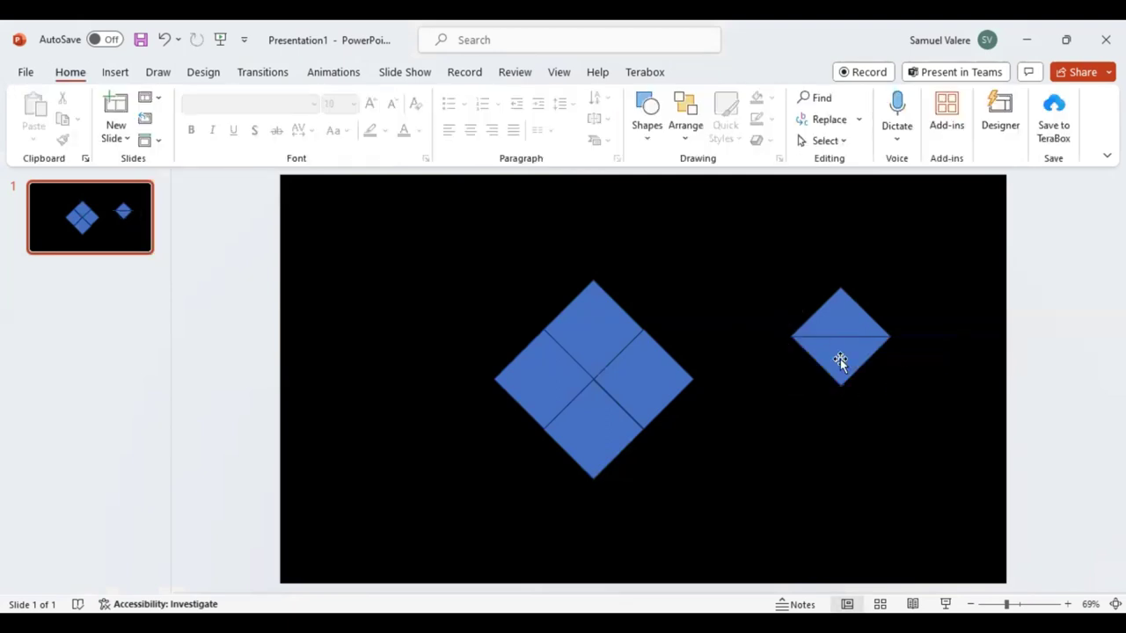
pyautogui.click(839, 359)
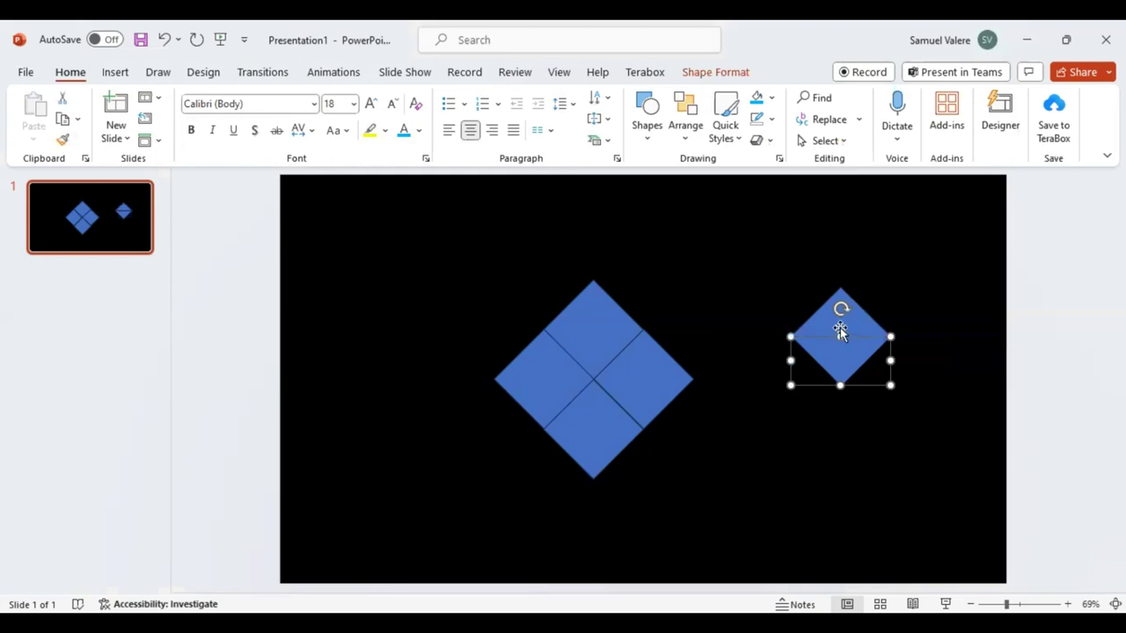
pyautogui.press('Delete')
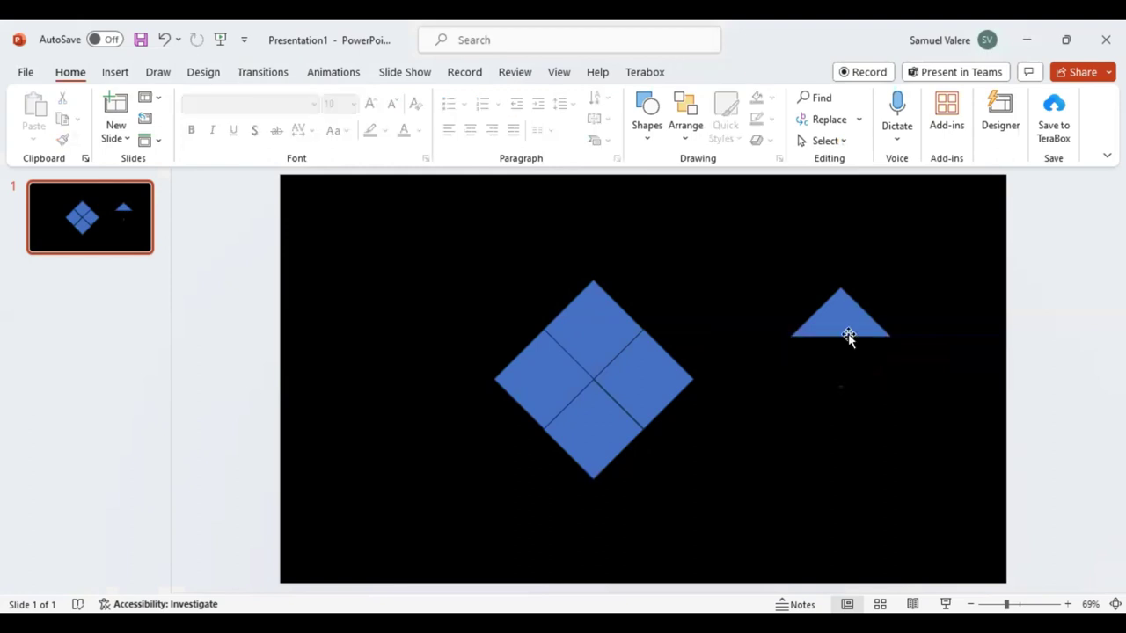
# Place the upper triangle at the large diamond's top-left and a duplicate at its bottom
pyautogui.click(848, 336)
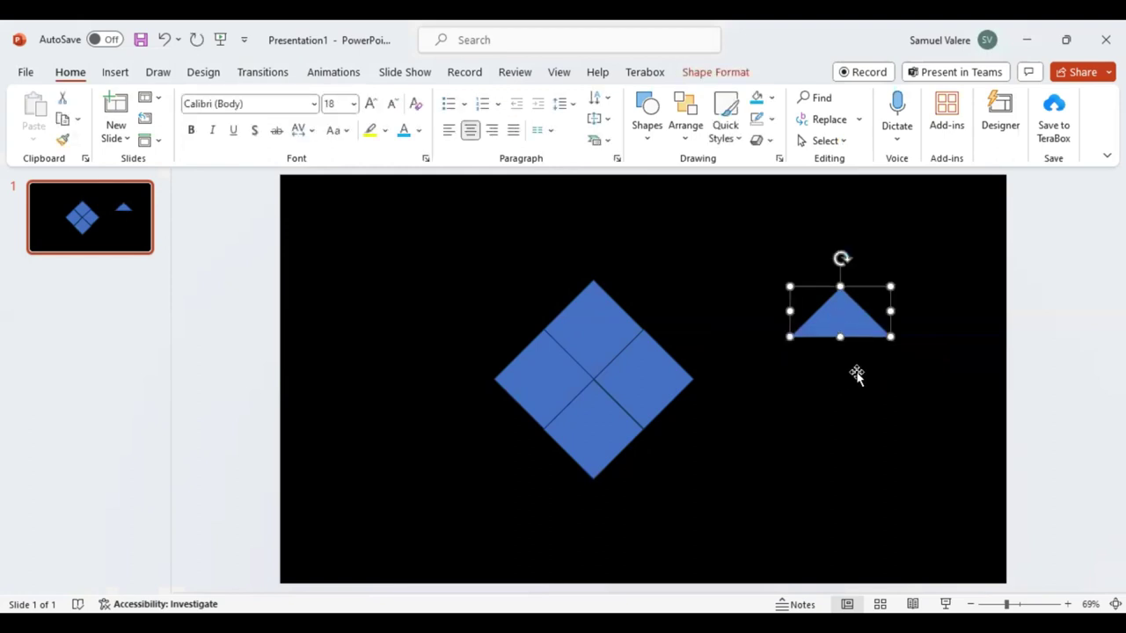
pyautogui.moveTo(841, 321)
pyautogui.mouseDown()
pyautogui.moveTo(820, 378)
pyautogui.moveTo(436, 330)
pyautogui.moveTo(457, 366)
pyautogui.moveTo(435, 367)
pyautogui.mouseUp()
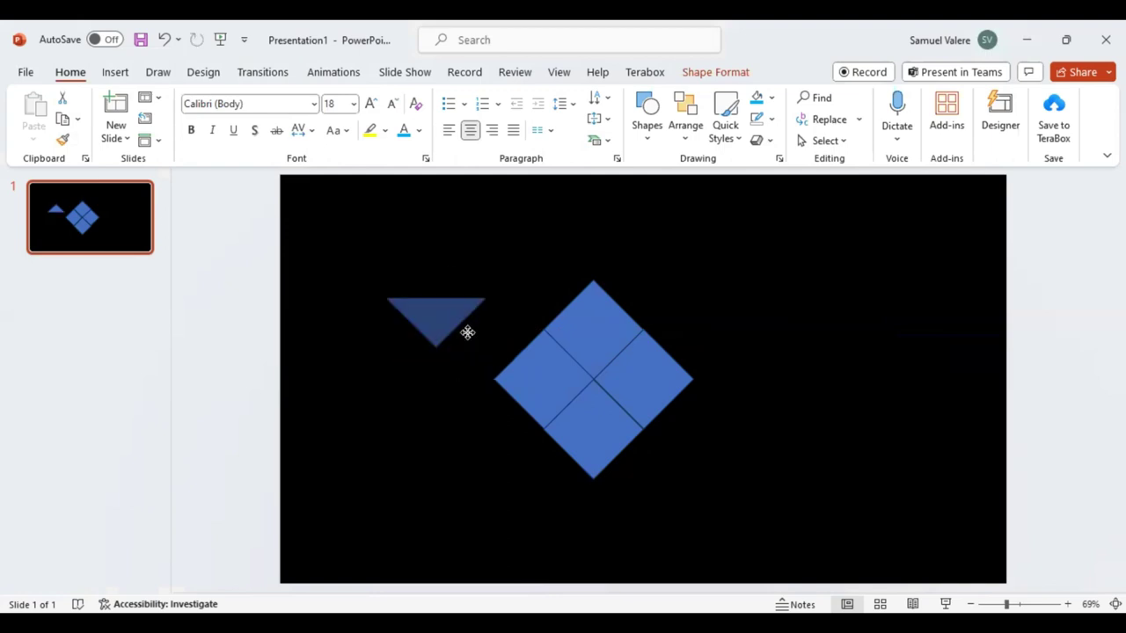
pyautogui.moveTo(467, 329); pyautogui.dragTo(495, 352)
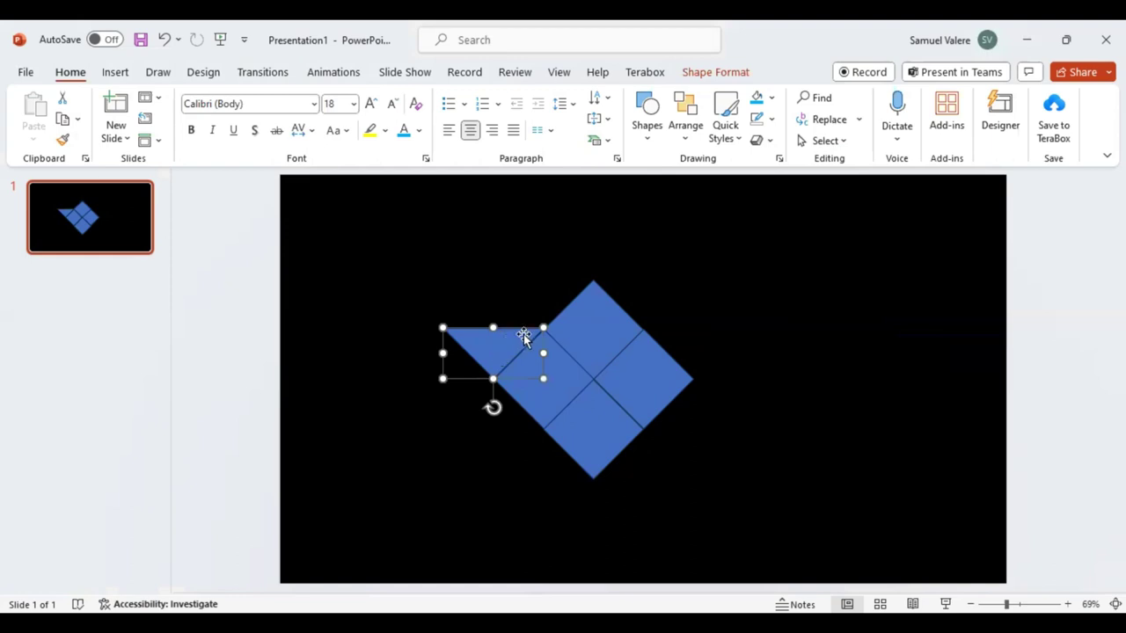
pyautogui.hotkey('ctrl', 'z')
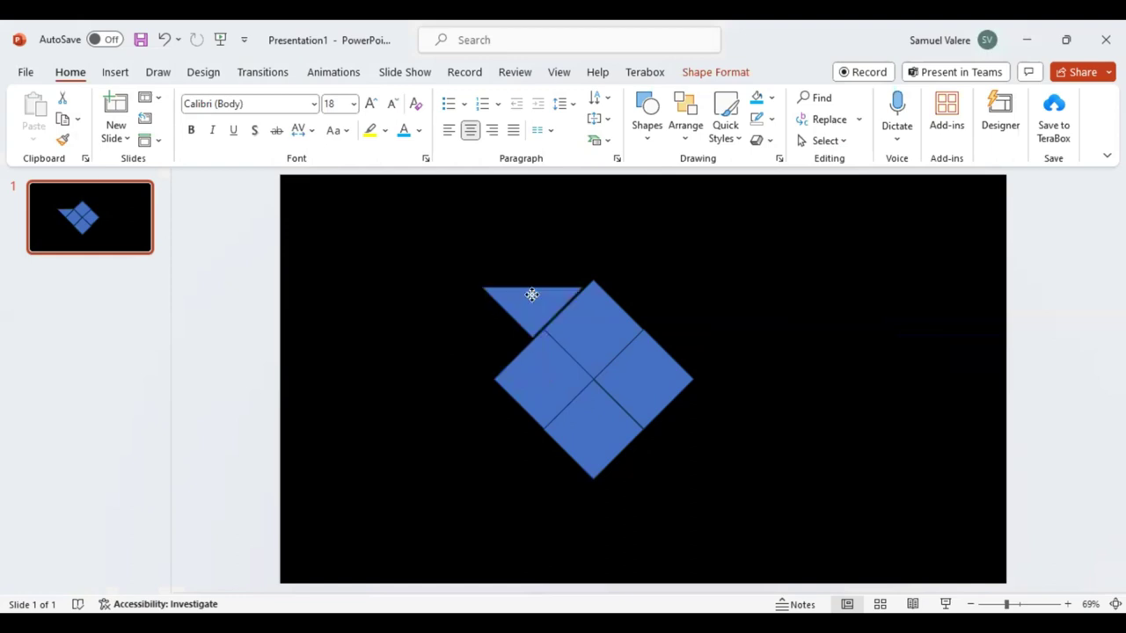
pyautogui.moveTo(531, 294); pyautogui.dragTo(538, 296)
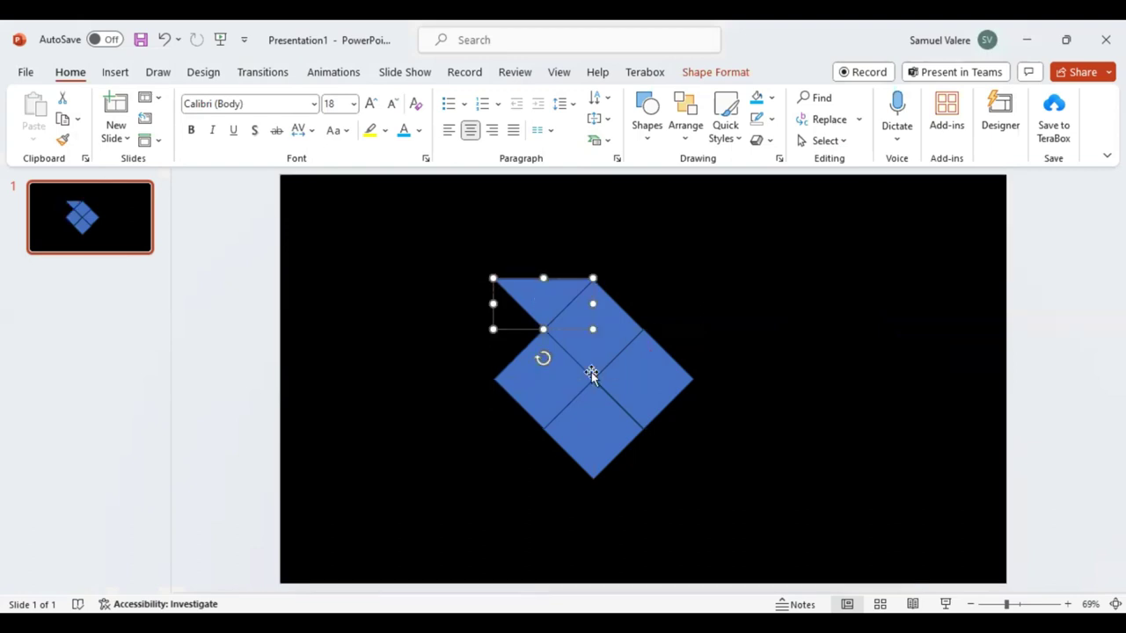
pyautogui.hotkey('ctrl', 'd')
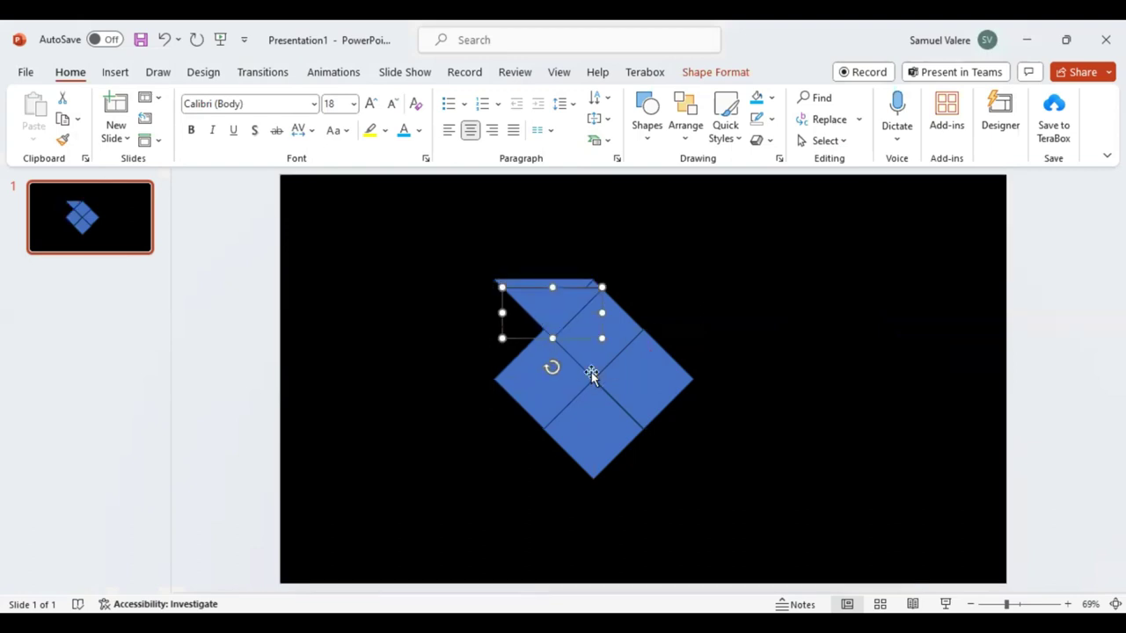
pyautogui.moveTo(557, 312); pyautogui.dragTo(560, 469)
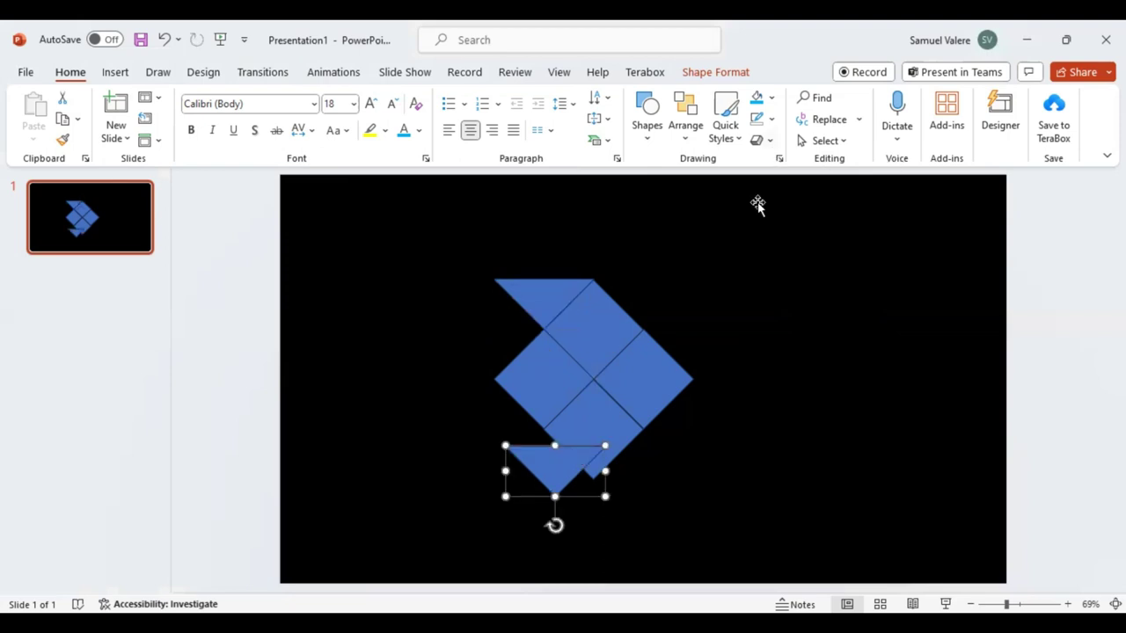
# Flip the bottom triangle vertically and fit it against the diamond's lower-left
pyautogui.click(714, 74)
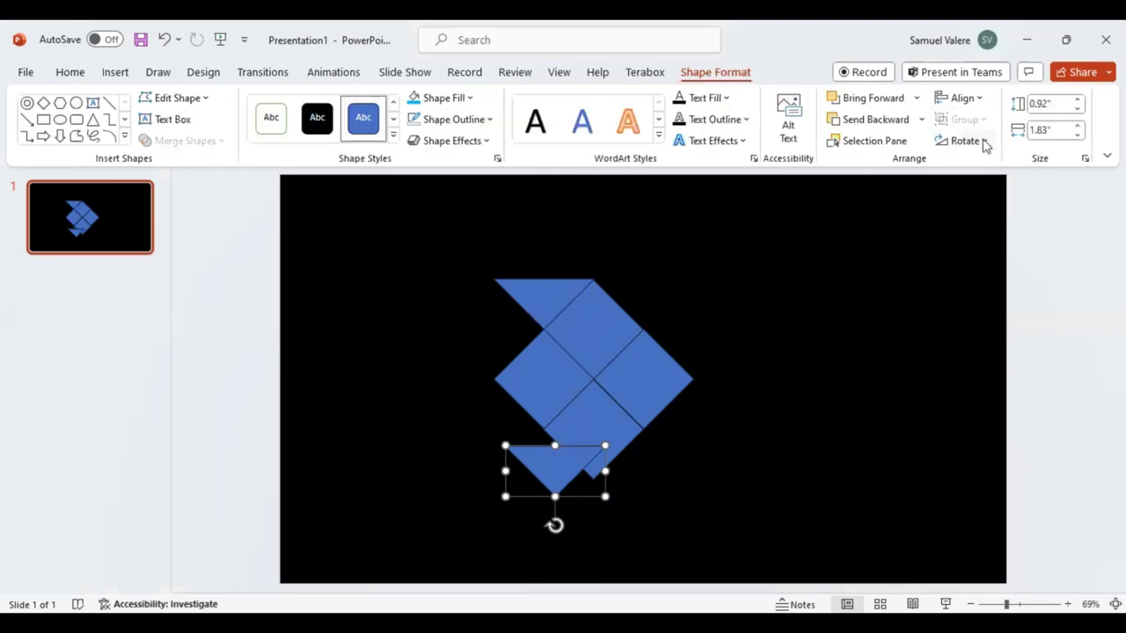
pyautogui.click(983, 144)
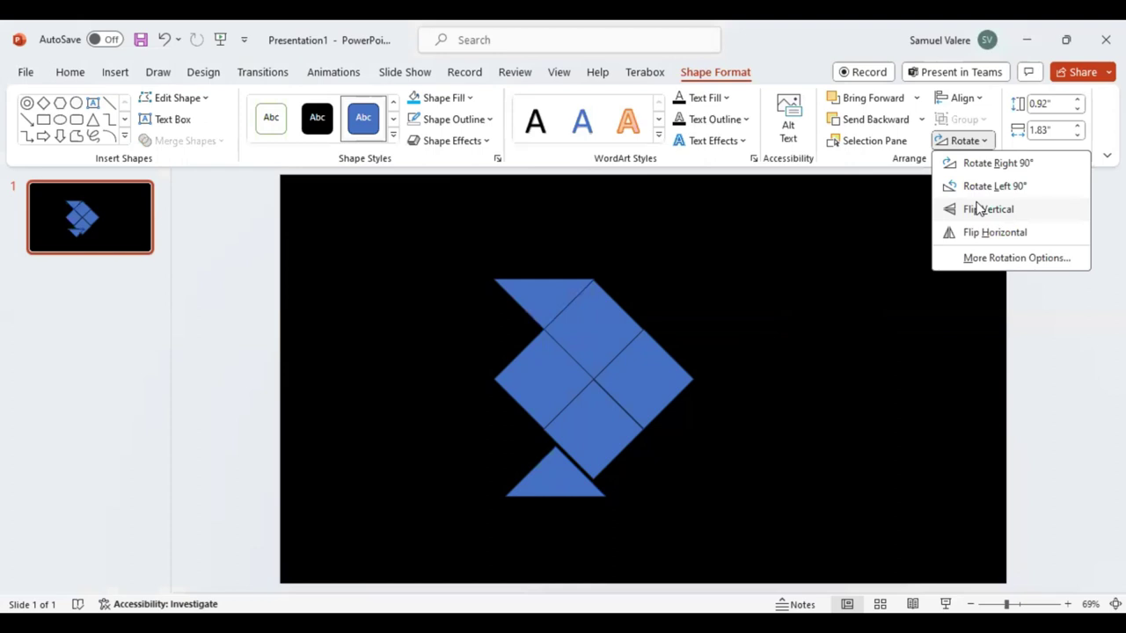
pyautogui.moveTo(553, 473); pyautogui.dragTo(540, 457)
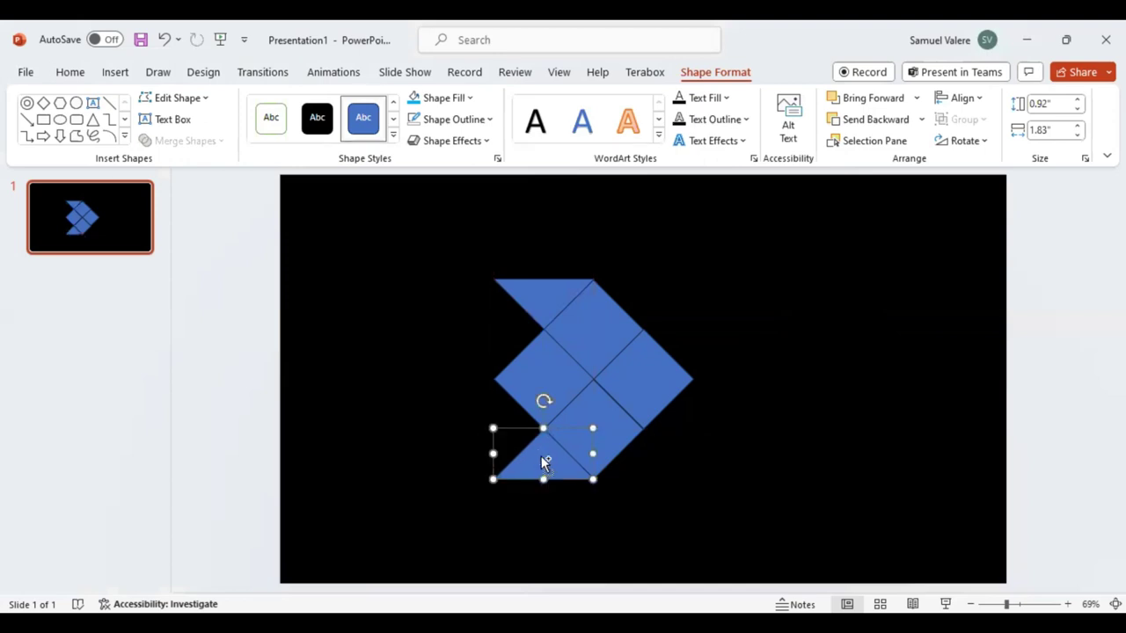
pyautogui.scroll(-1, 460, 332)
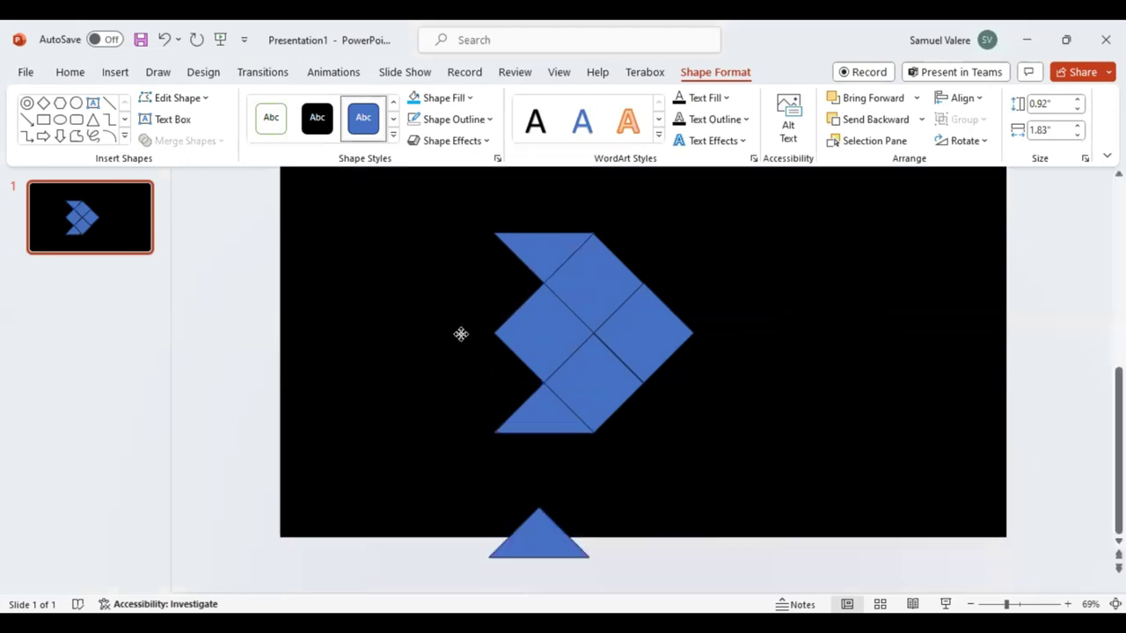
# Move the spare triangle to the fish's left as a light-blue tail pointing into the body
pyautogui.moveTo(538, 534)
pyautogui.mouseDown()
pyautogui.moveTo(448, 336)
pyautogui.moveTo(502, 378)
pyautogui.moveTo(412, 377)
pyautogui.mouseUp()
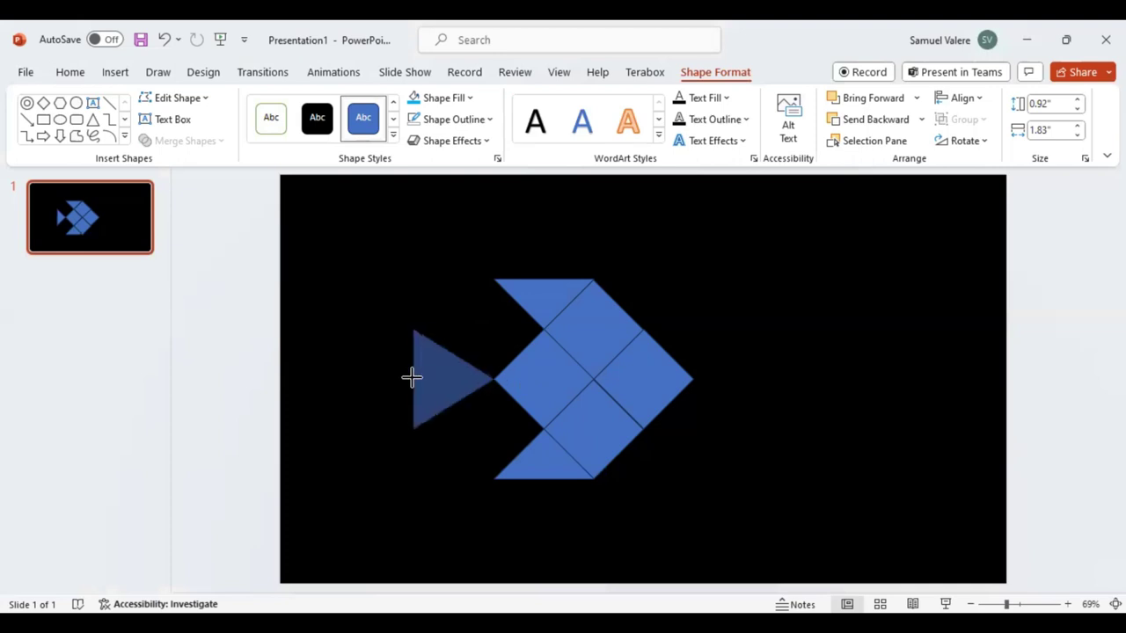
pyautogui.click(745, 428)
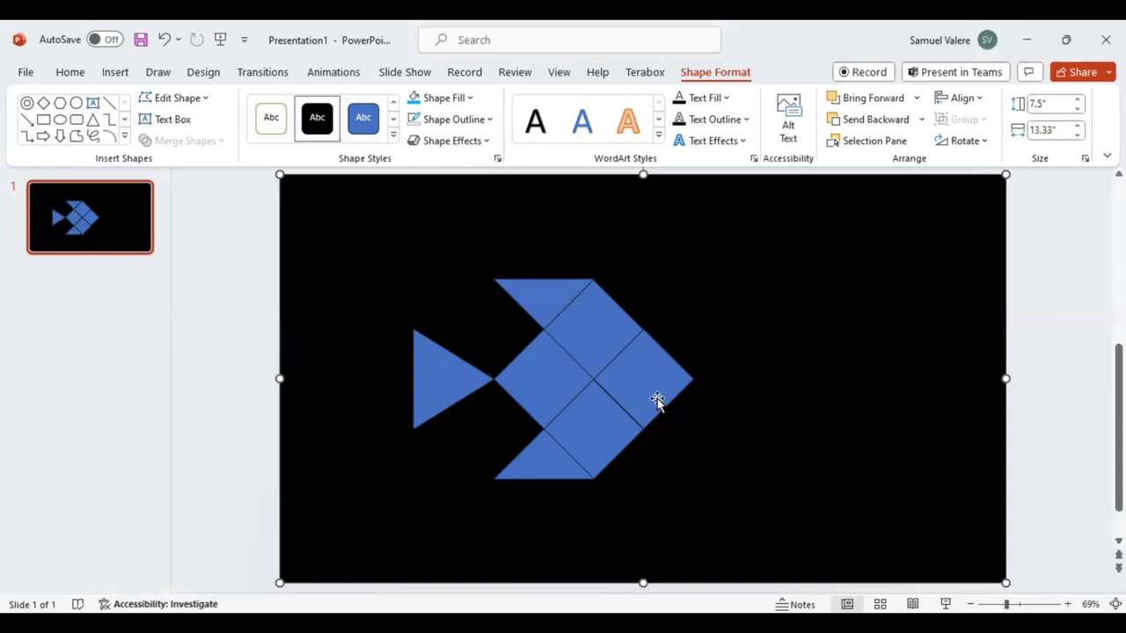
pyautogui.click(474, 384)
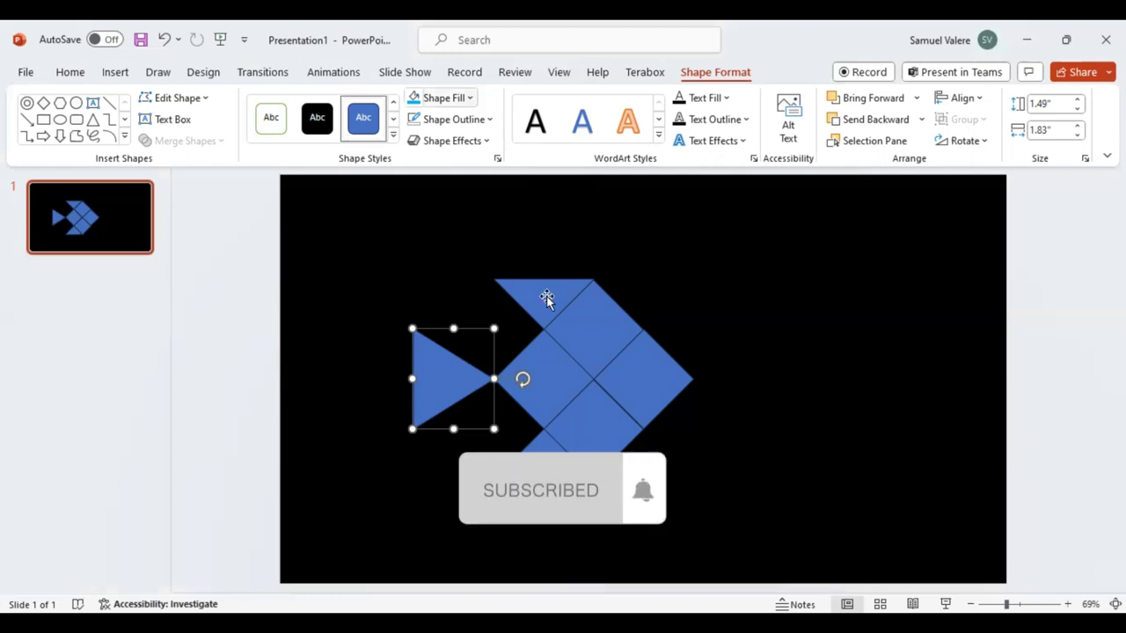
pyautogui.hotkey('ctrl', 'z')
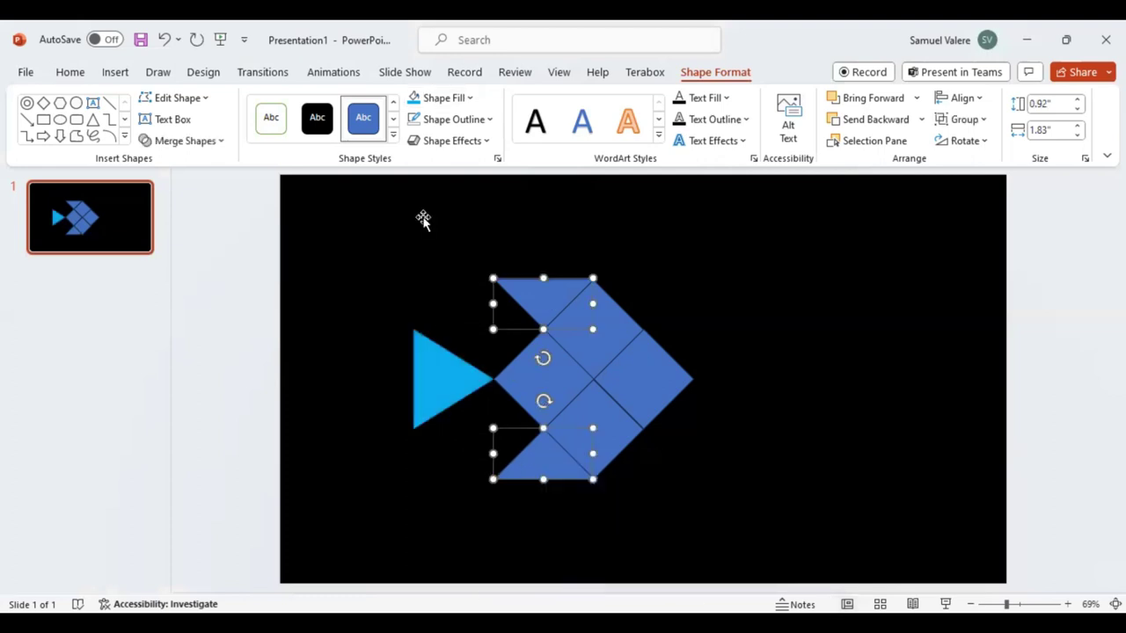
# Fill the top and bottom triangles cyan and the right nose diamond dark navy
pyautogui.click(413, 100)
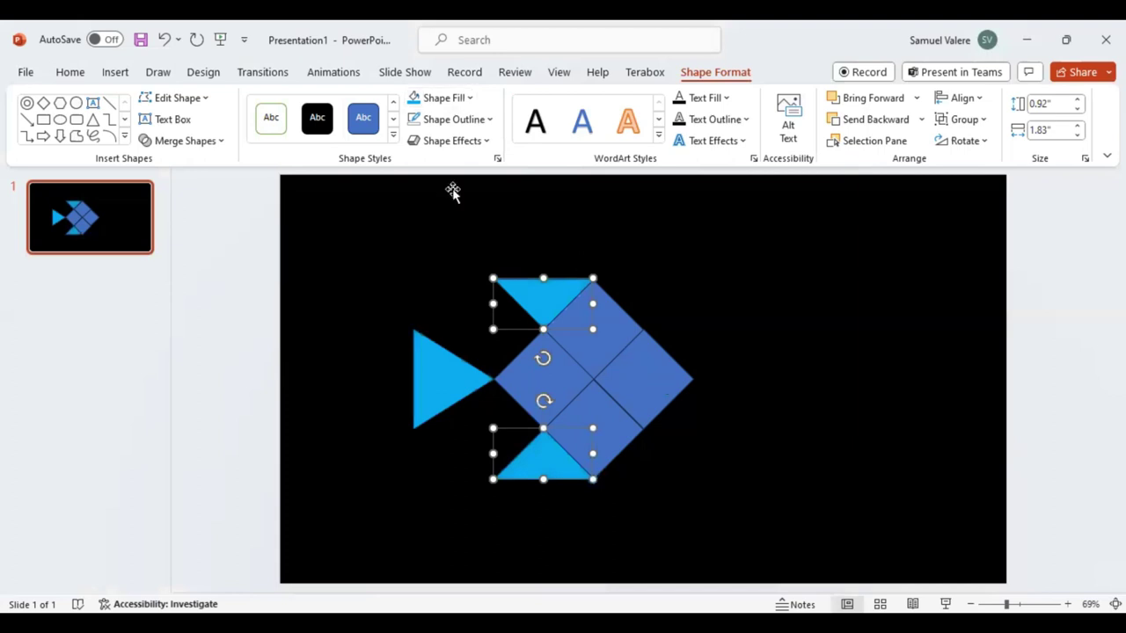
pyautogui.press('Tab')
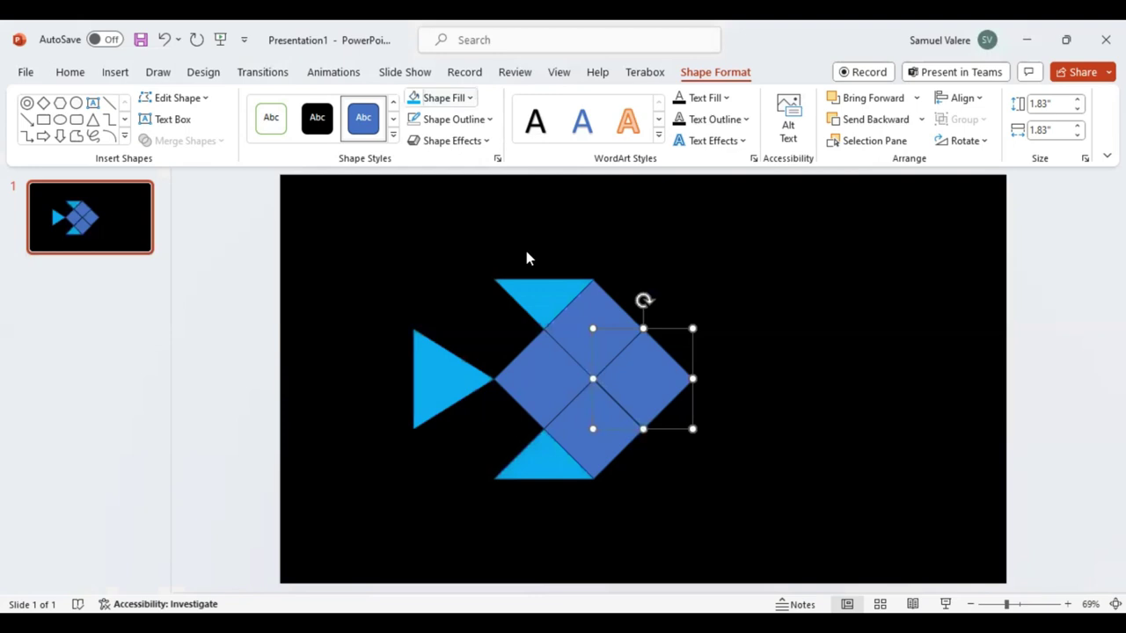
pyautogui.click(470, 97)
pyautogui.click(528, 253)
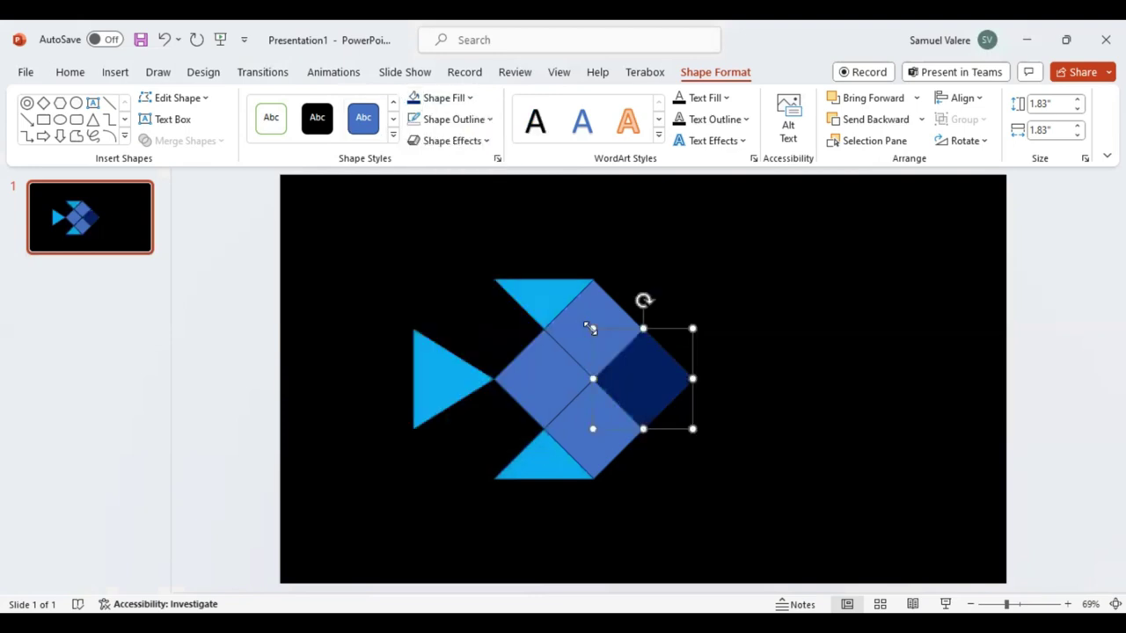
# Fill the top and bottom diamonds with the recent Dark Blue
pyautogui.click(590, 328)
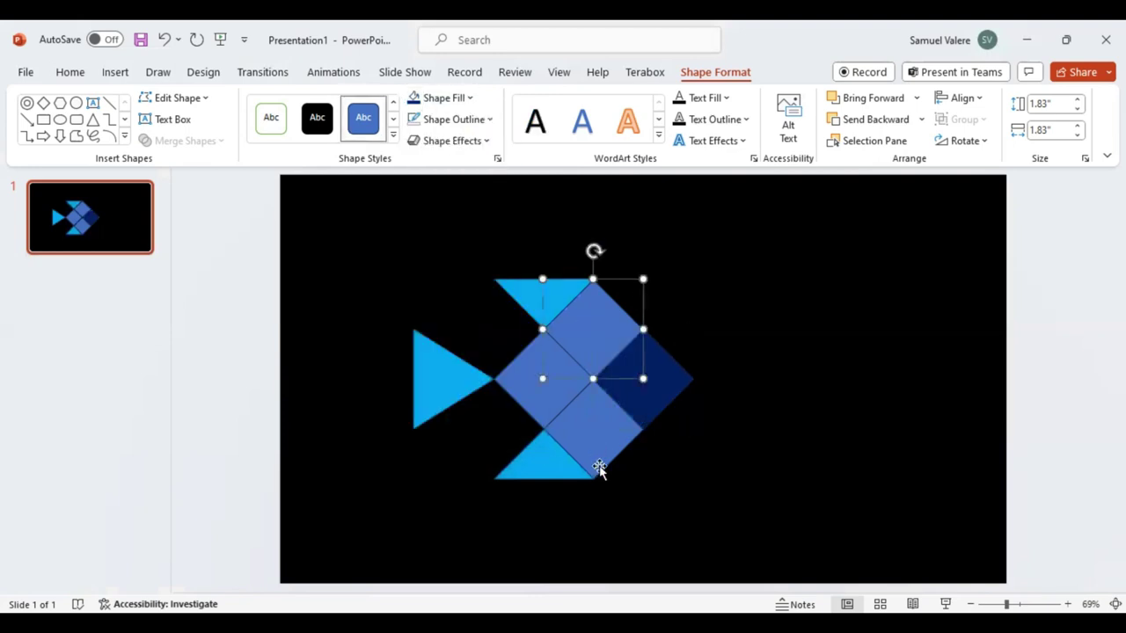
pyautogui.keyDown('shift'); pyautogui.click(598, 469); pyautogui.keyUp('shift')
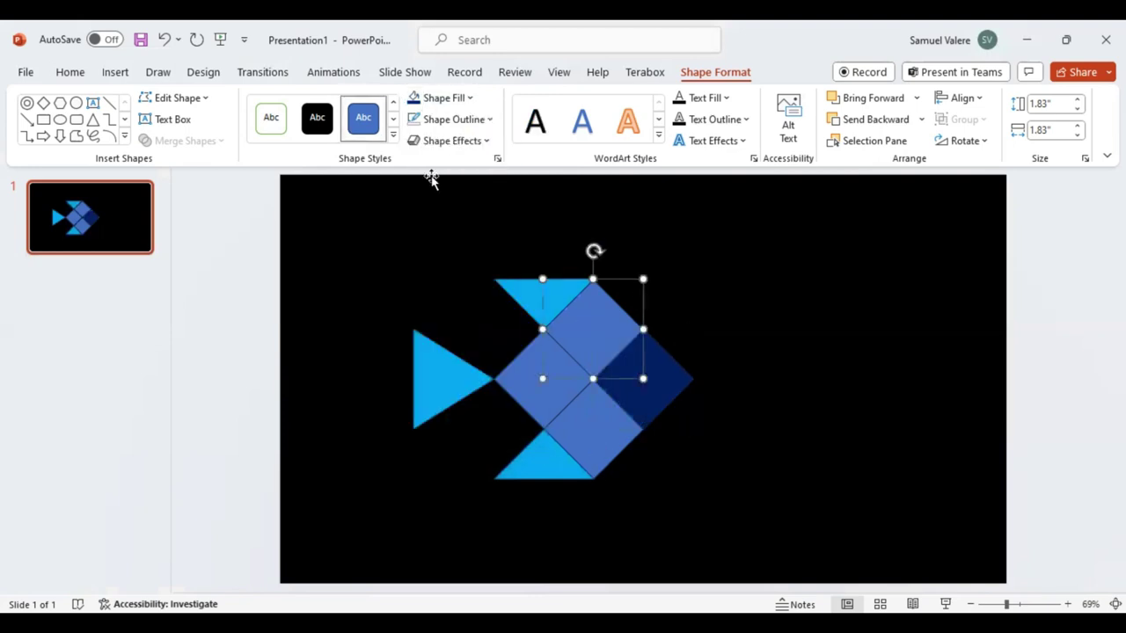
pyautogui.click(471, 98)
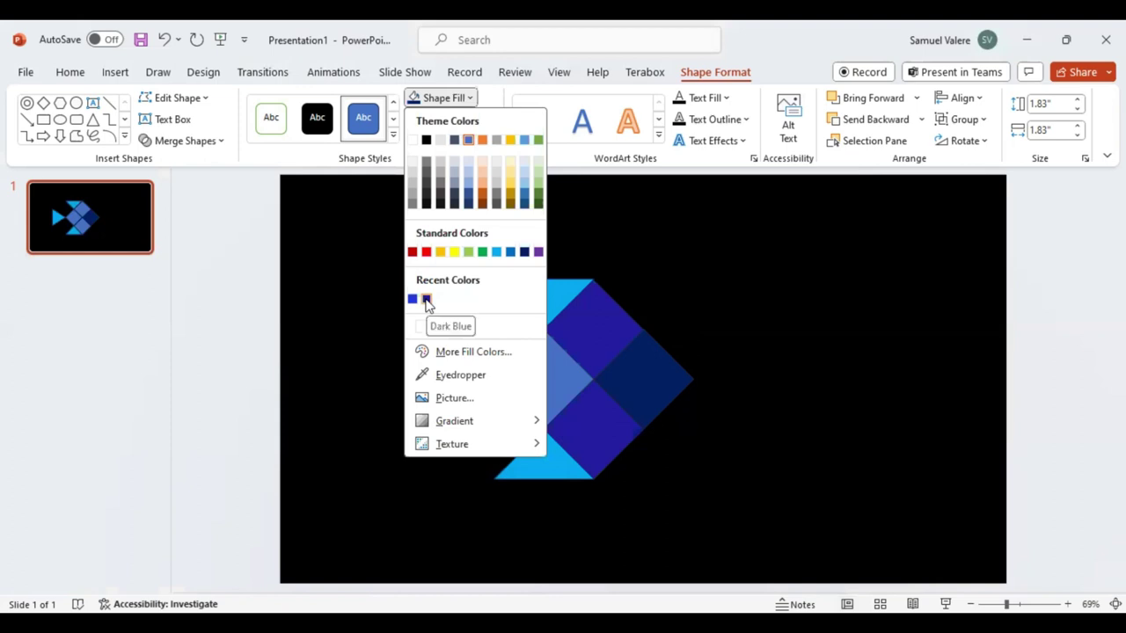
pyautogui.click(472, 99)
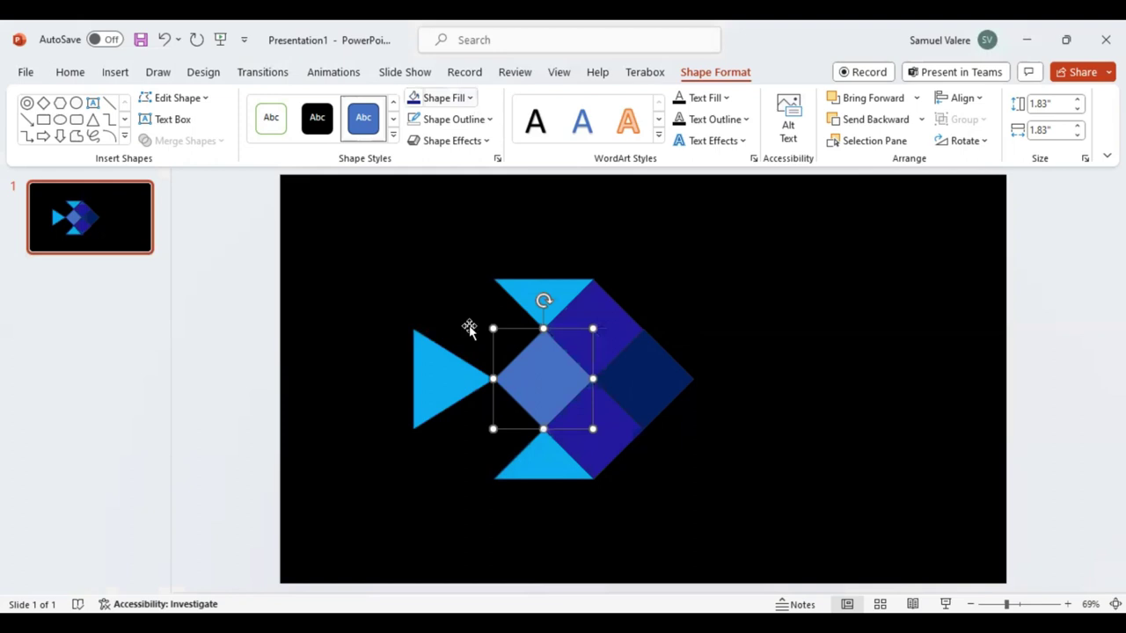
# Apply the Dark Blue fill to the centre diamond as well, then select all fish pieces
pyautogui.press('F4')
pyautogui.click(675, 378)
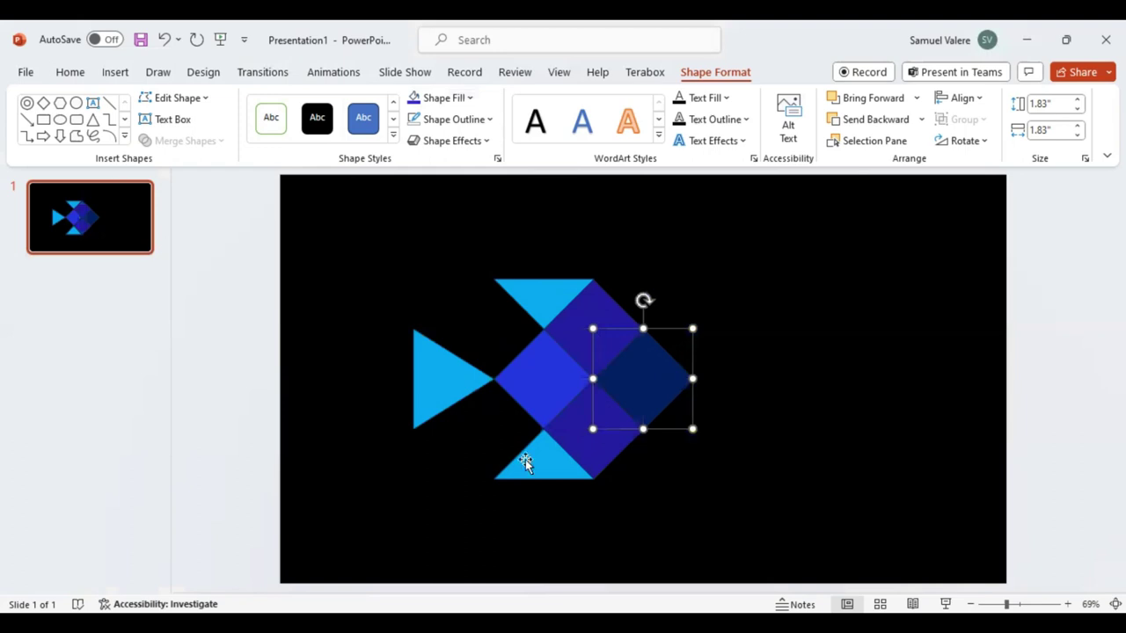
pyautogui.keyDown('shift'); pyautogui.click(525, 387); pyautogui.keyUp('shift')
pyautogui.keyDown('shift'); pyautogui.click(528, 453); pyautogui.keyUp('shift')
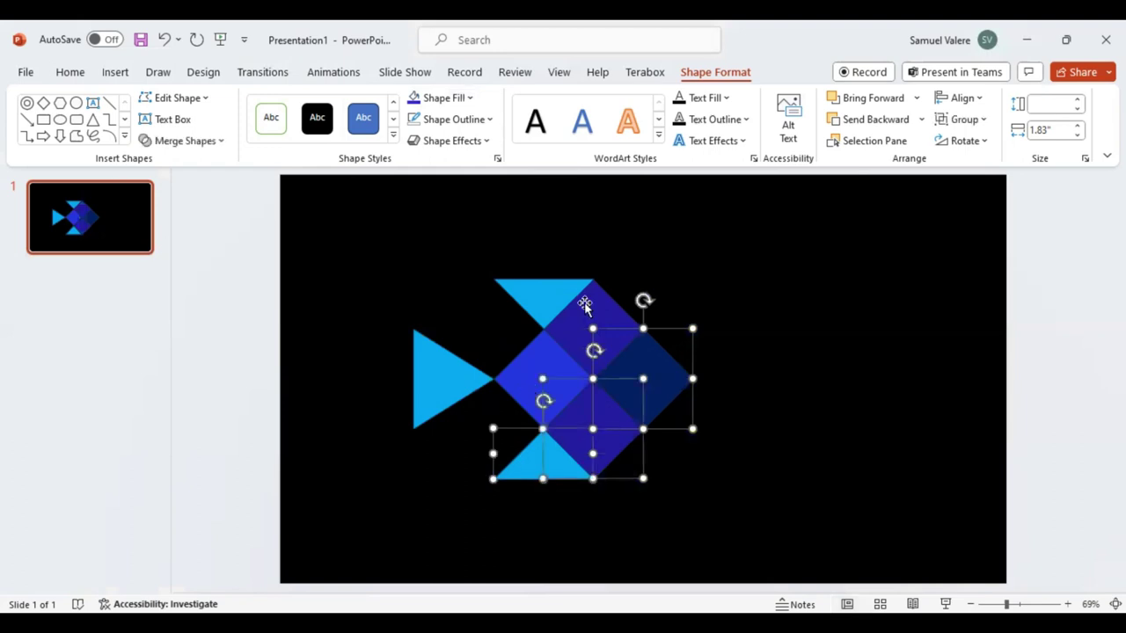
pyautogui.keyDown('shift'); pyautogui.click(521, 286); pyautogui.keyUp('shift')
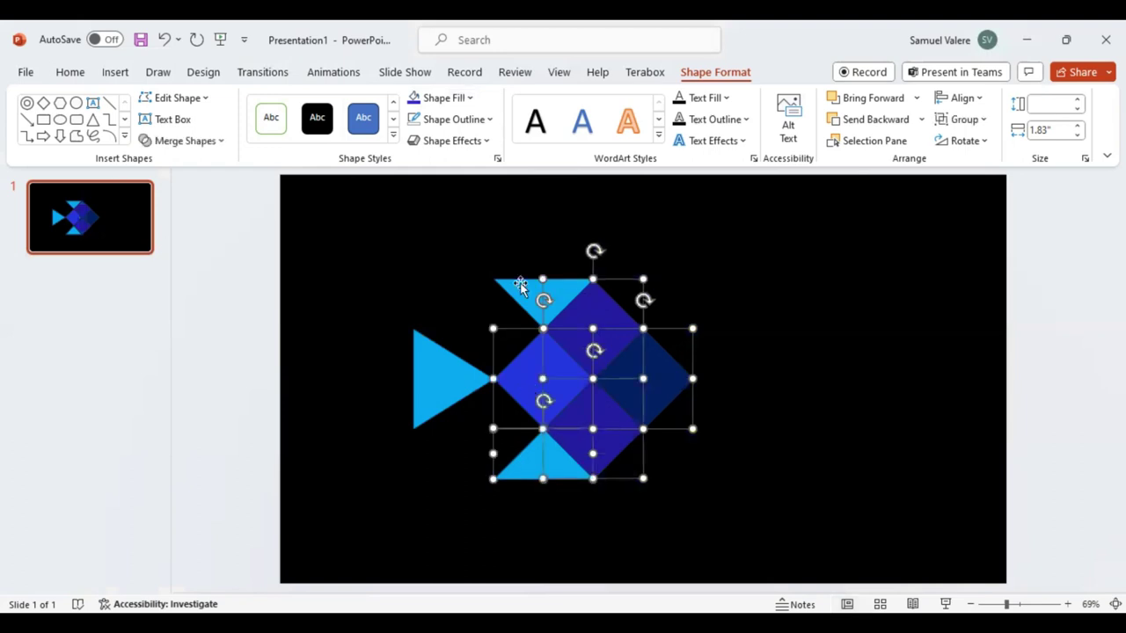
pyautogui.keyDown('shift'); pyautogui.click(434, 363); pyautogui.keyUp('shift')
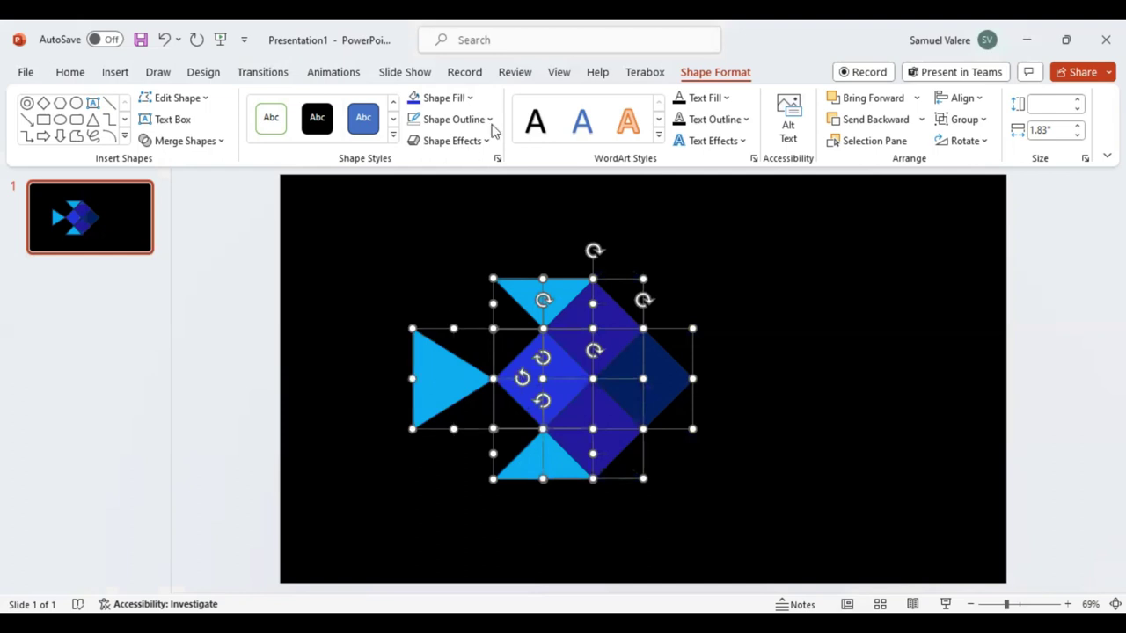
pyautogui.click(694, 383)
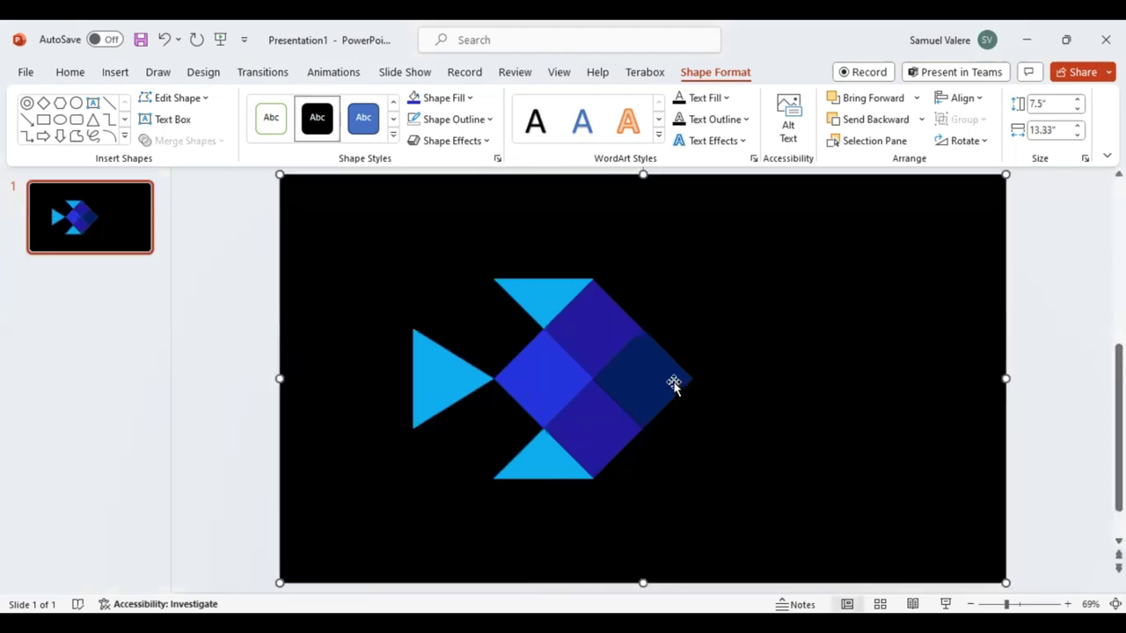
# Nudge the navy nose diamond right and up into alignment
pyautogui.click(677, 384)
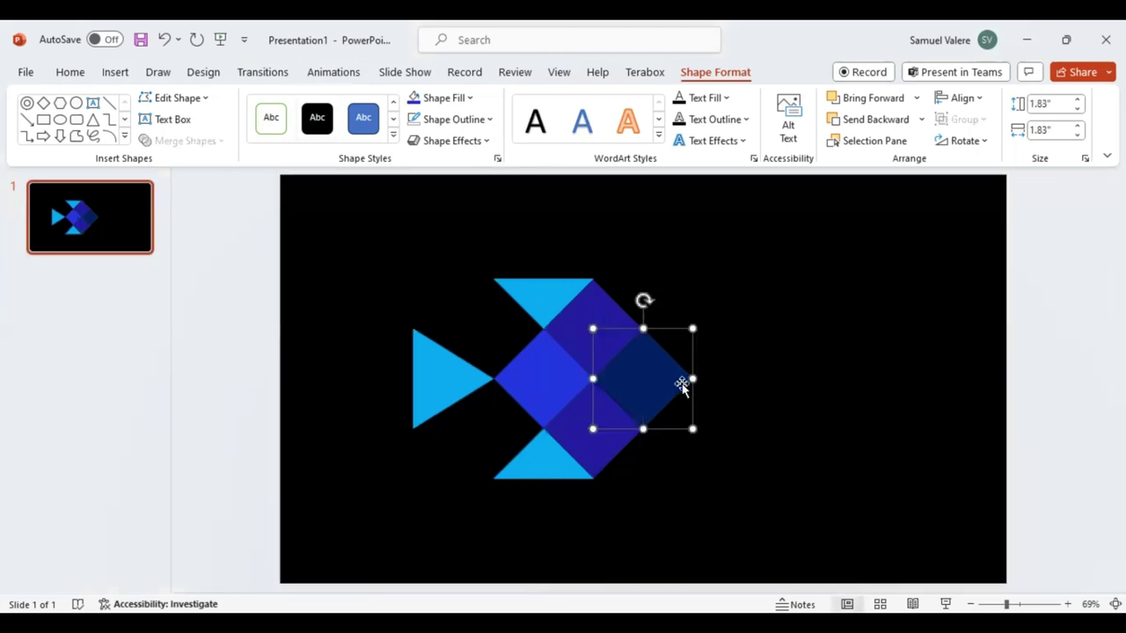
pyautogui.moveTo(681, 385); pyautogui.dragTo(680, 385)
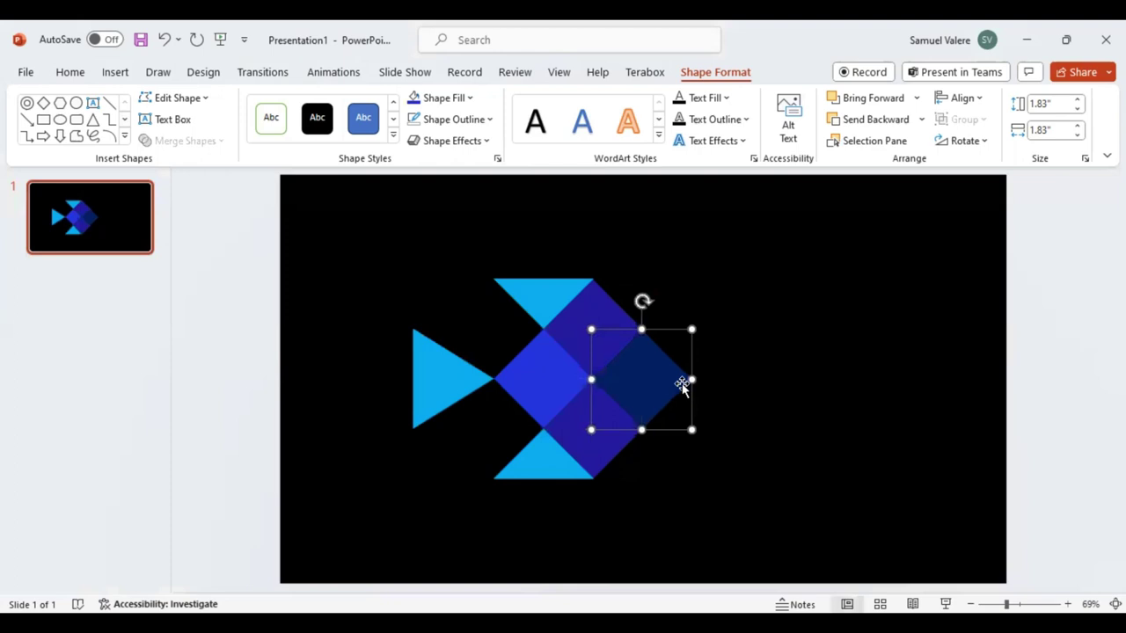
pyautogui.click(745, 397)
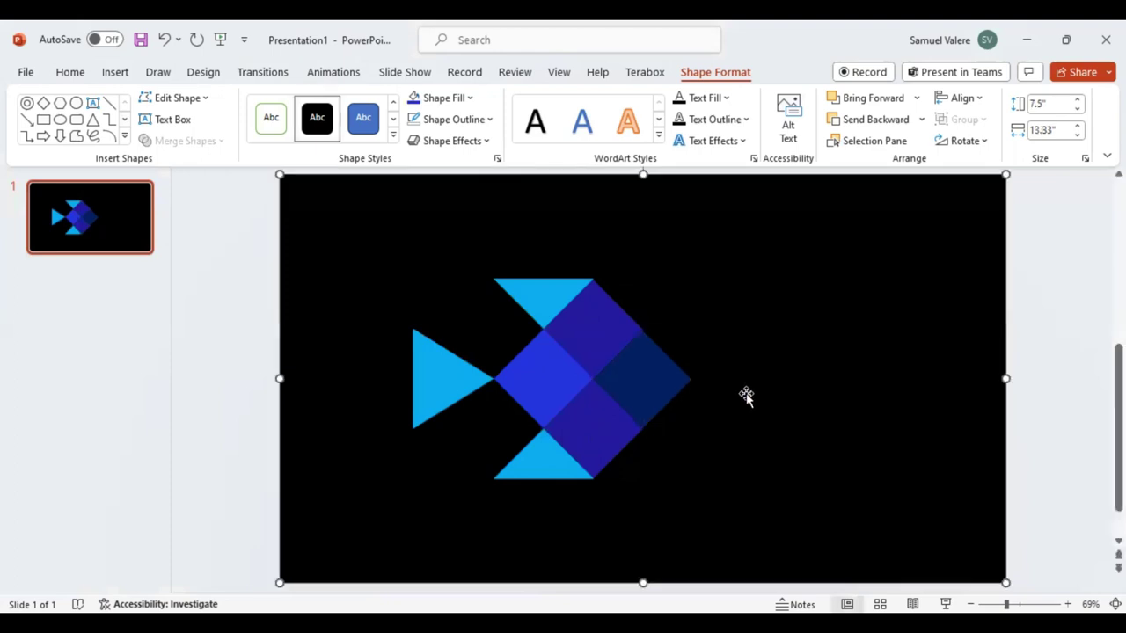
pyautogui.click(648, 353)
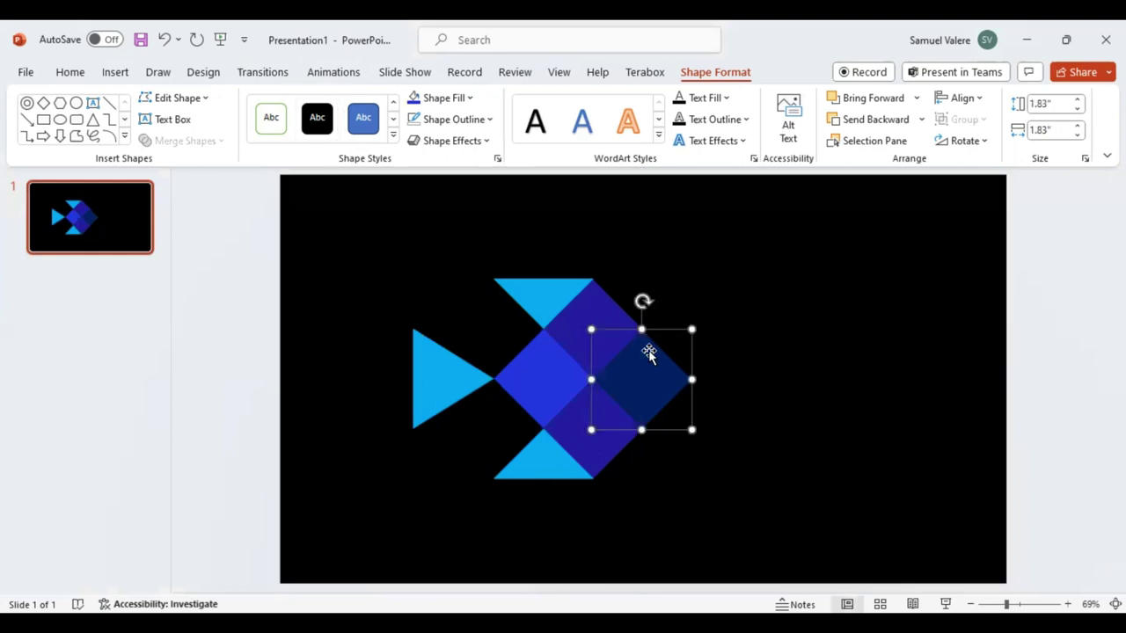
pyautogui.press('Right')
pyautogui.press('Up')
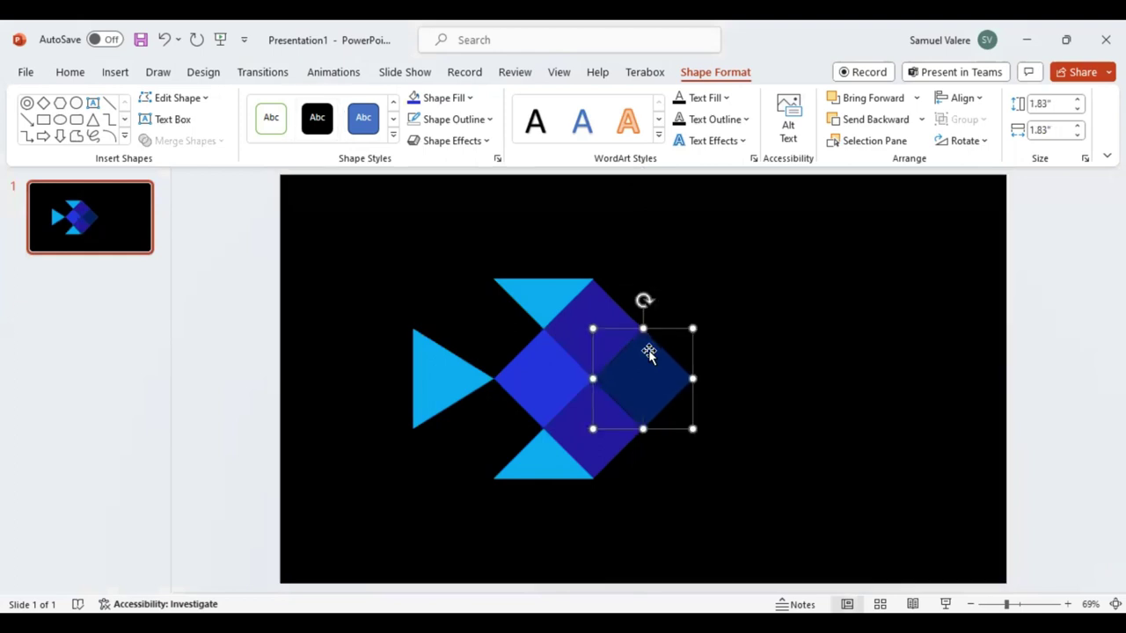
# Nudge the centre blue diamond into alignment with the body
pyautogui.click(580, 419)
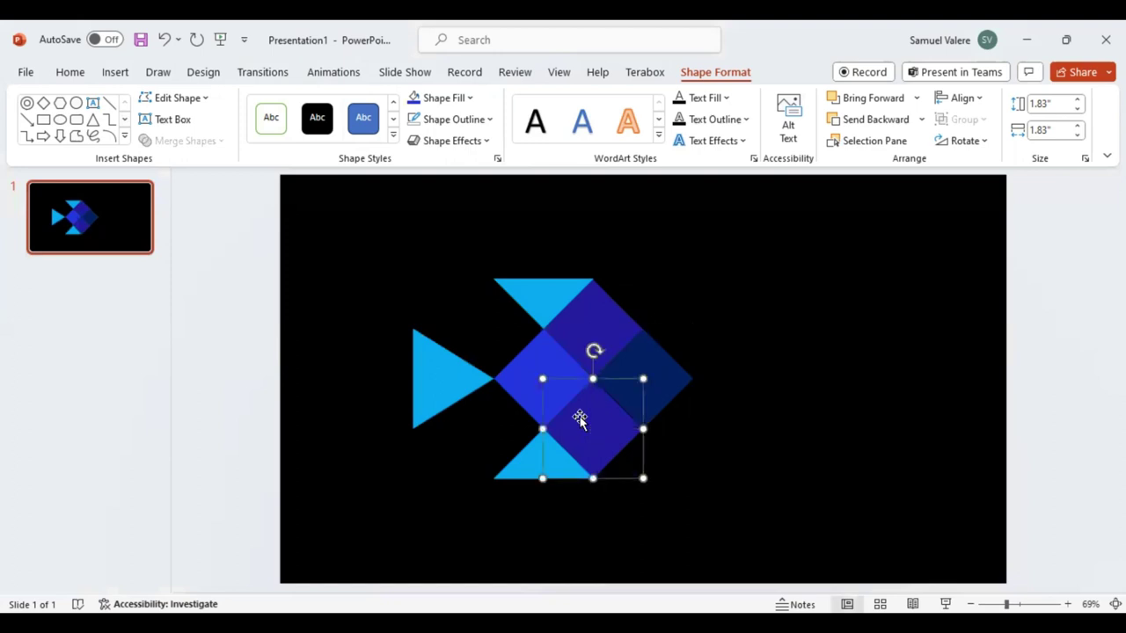
pyautogui.click(538, 374)
pyautogui.moveTo(538, 374); pyautogui.dragTo(537, 376)
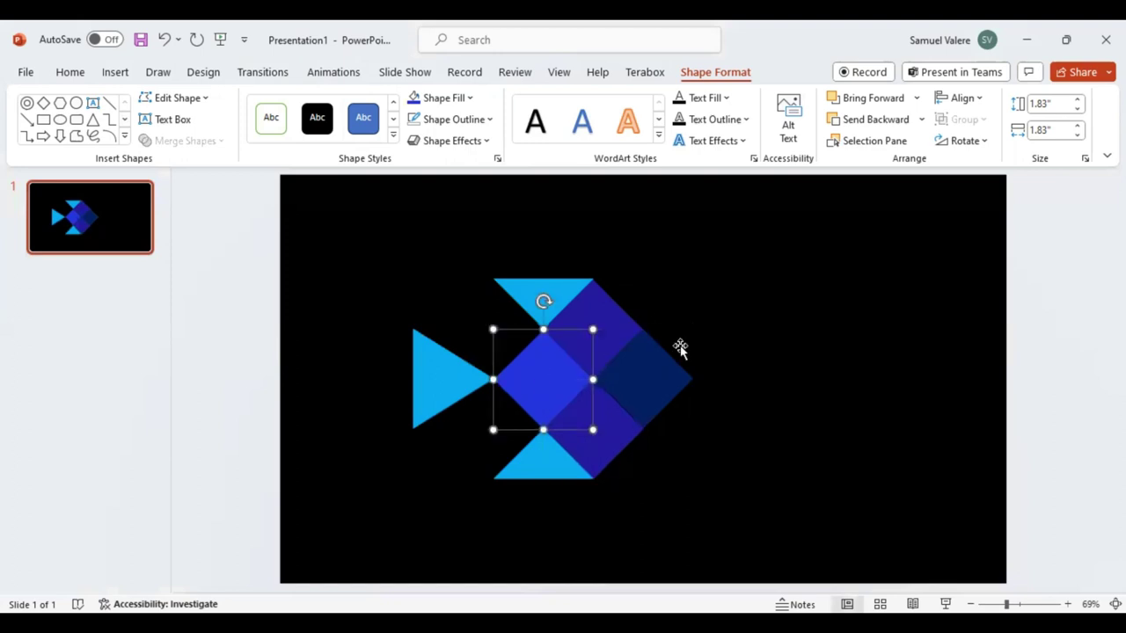
pyautogui.click(744, 328)
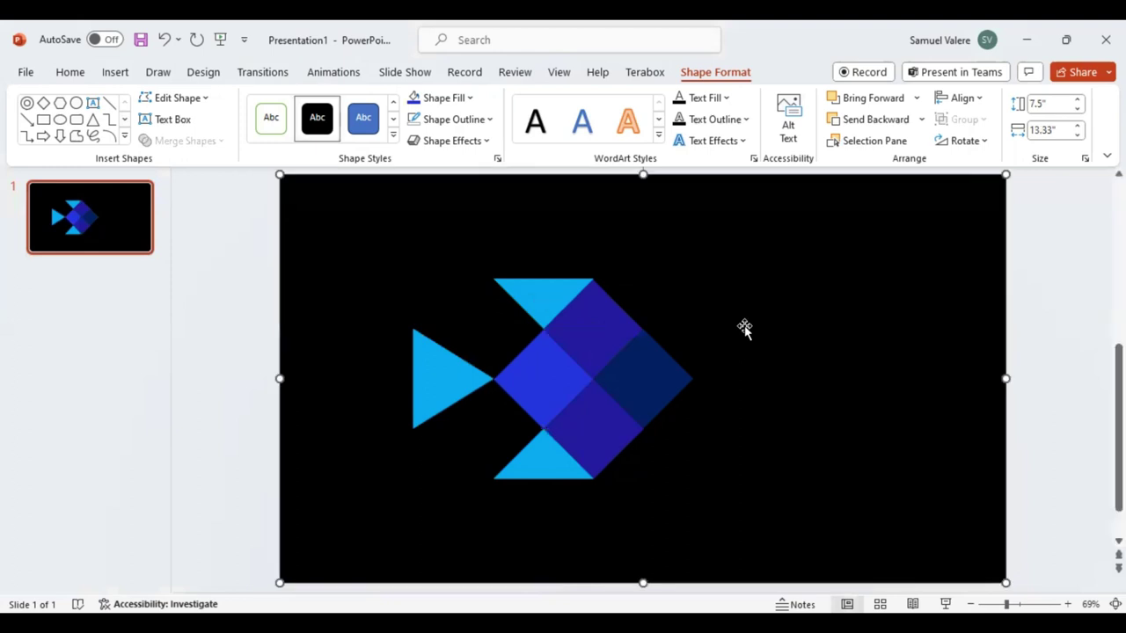
# Bring the top cyan triangle in front of the diamond and nudge it right and up
pyautogui.click(550, 302)
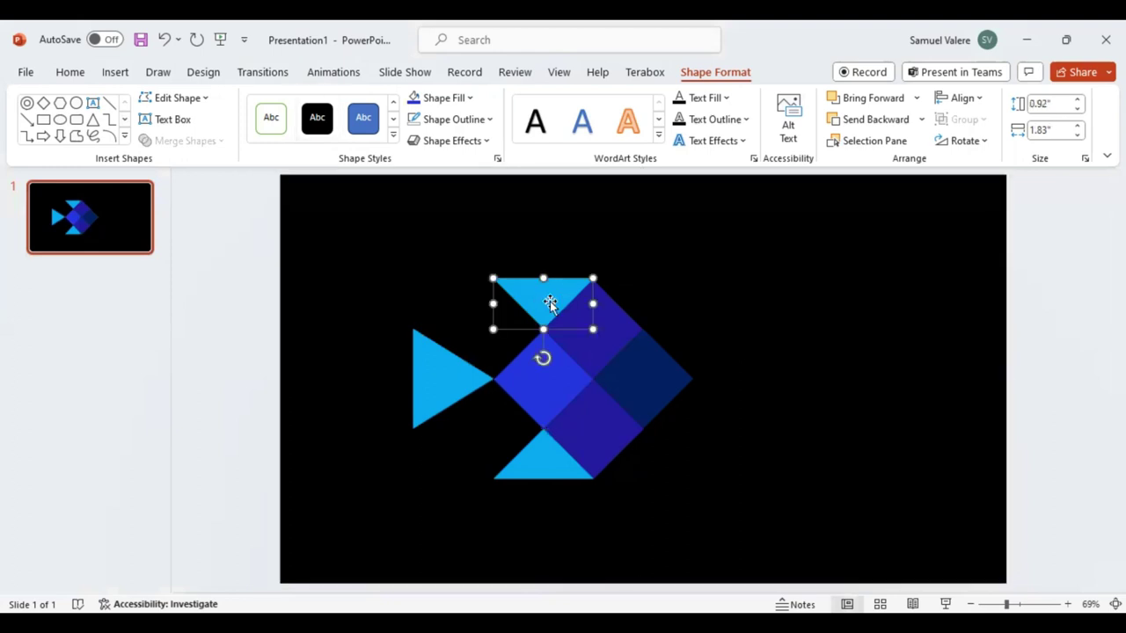
pyautogui.press('Tab')
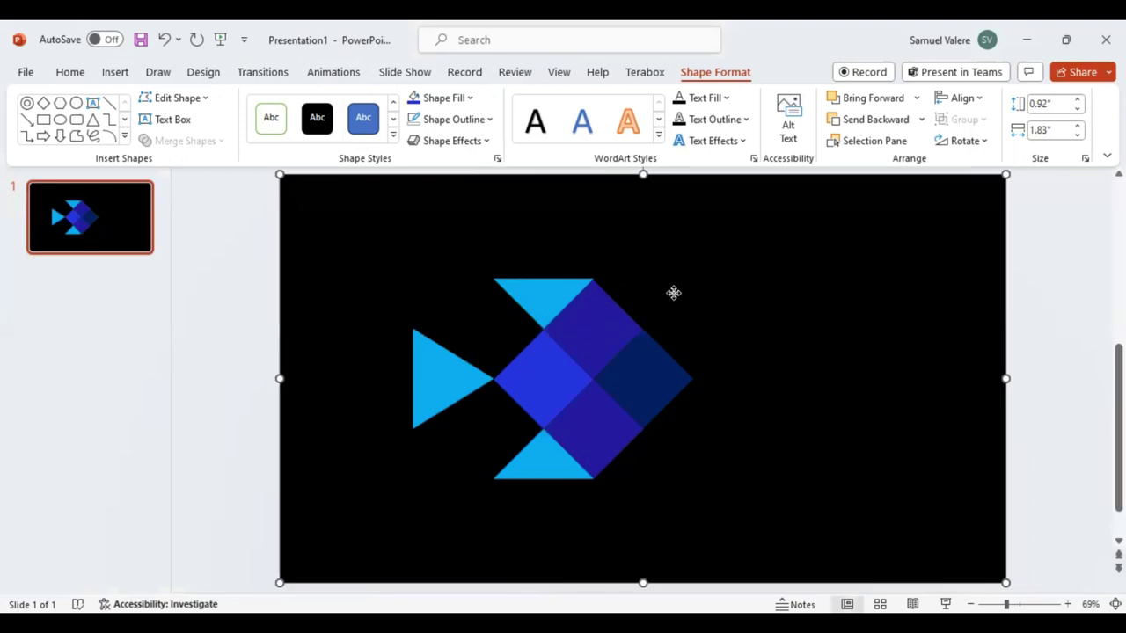
pyautogui.click(566, 295)
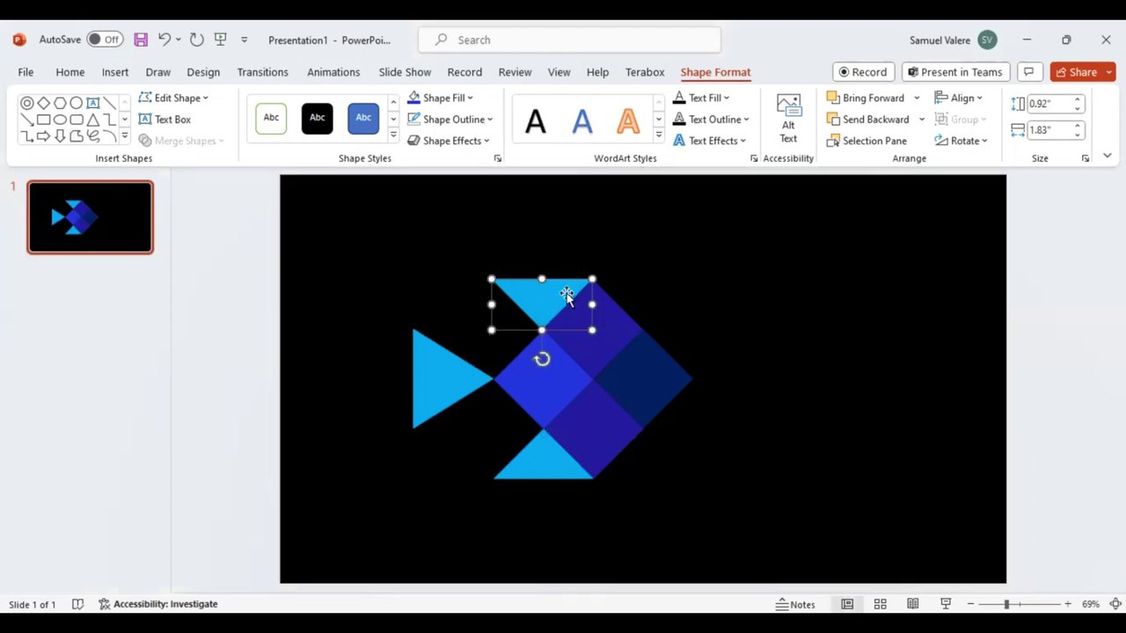
pyautogui.hotkey('ctrl', 'shift', ']')
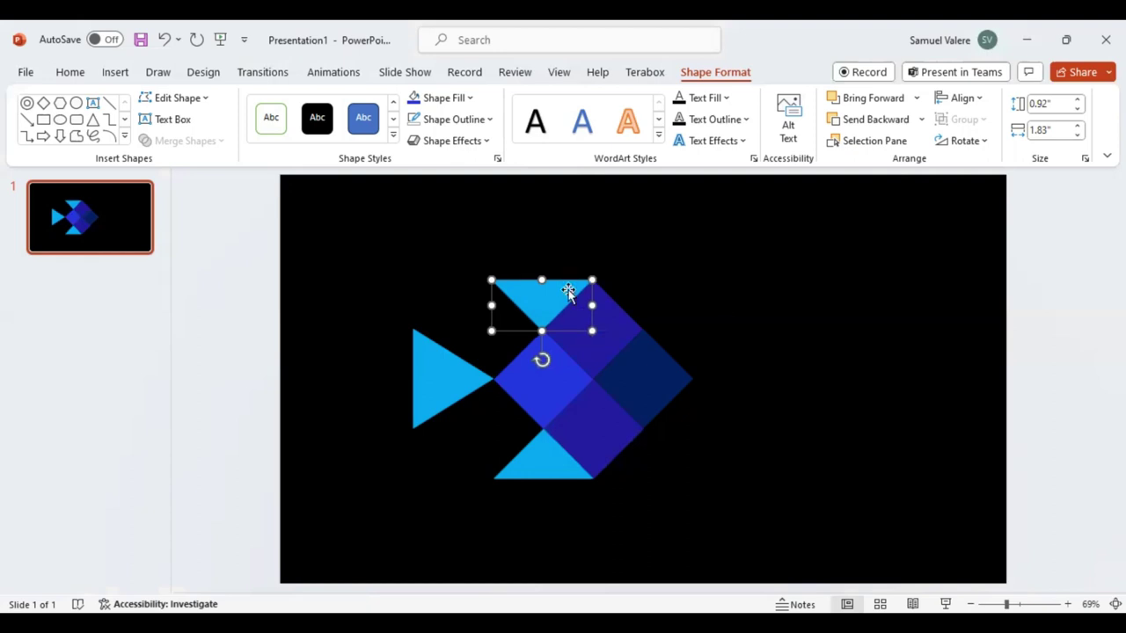
pyautogui.hotkey('ctrl', 'Right')
pyautogui.hotkey('ctrl', 'Up')
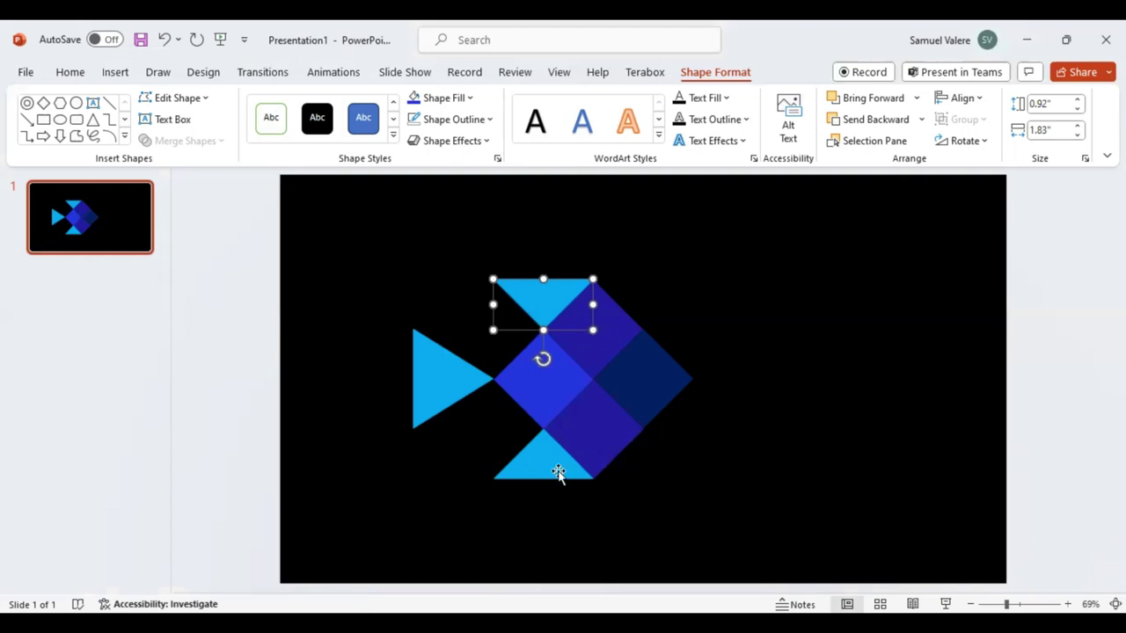
pyautogui.click(719, 465)
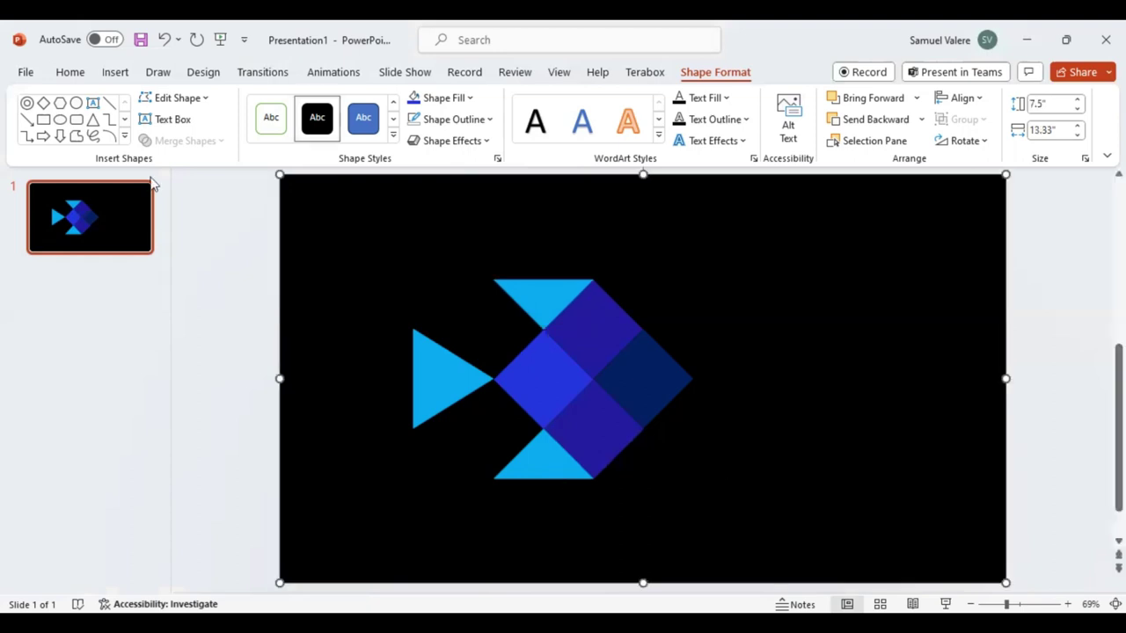
# Draw a 0.38" cyan circle on the navy nose diamond as the fish's eye
pyautogui.click(76, 103)
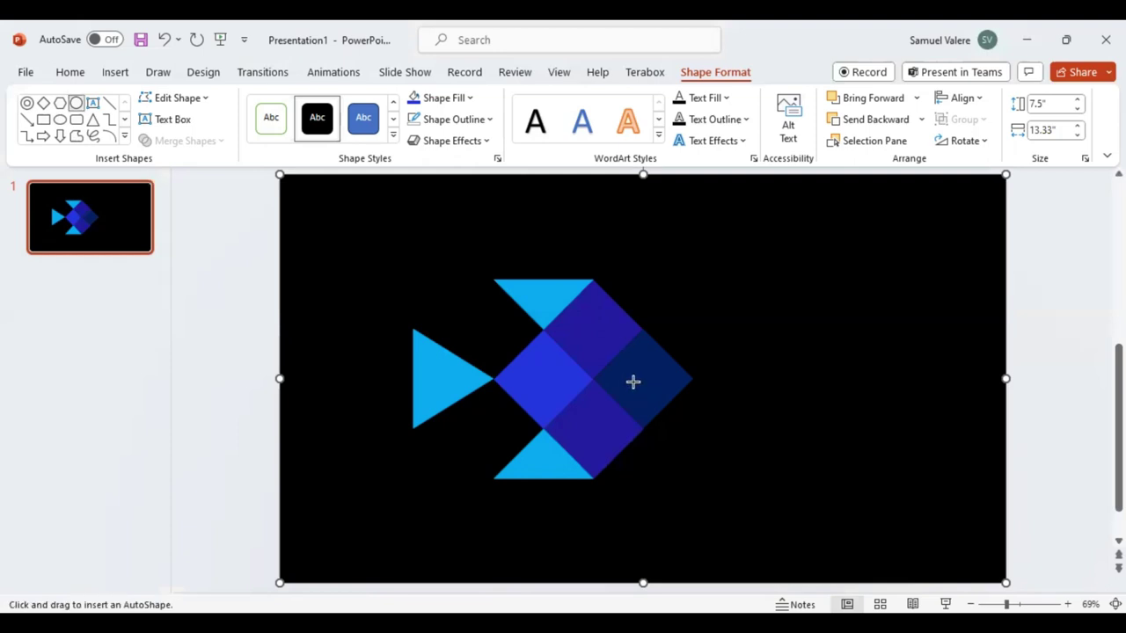
pyautogui.moveTo(646, 380); pyautogui.dragTo(655, 380)
pyautogui.moveTo(654, 379); pyautogui.dragTo(643, 379)
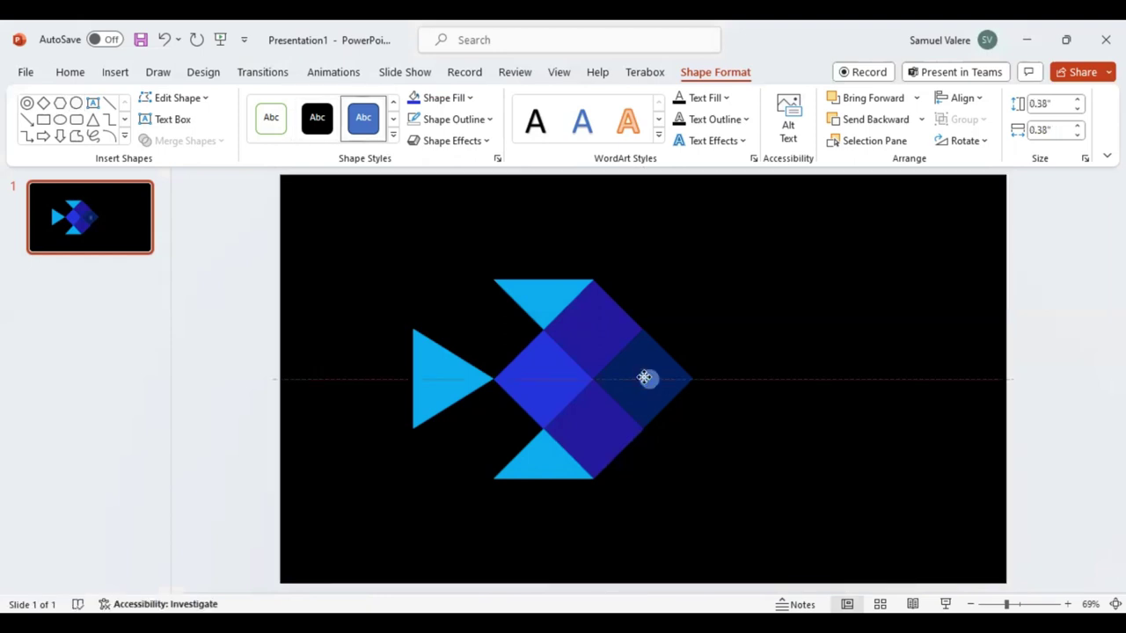
pyautogui.moveTo(642, 378); pyautogui.dragTo(639, 376)
pyautogui.moveTo(640, 375)
pyautogui.mouseDown()
pyautogui.moveTo(515, 277)
pyautogui.moveTo(528, 176)
pyautogui.mouseUp()
pyautogui.press('Escape')
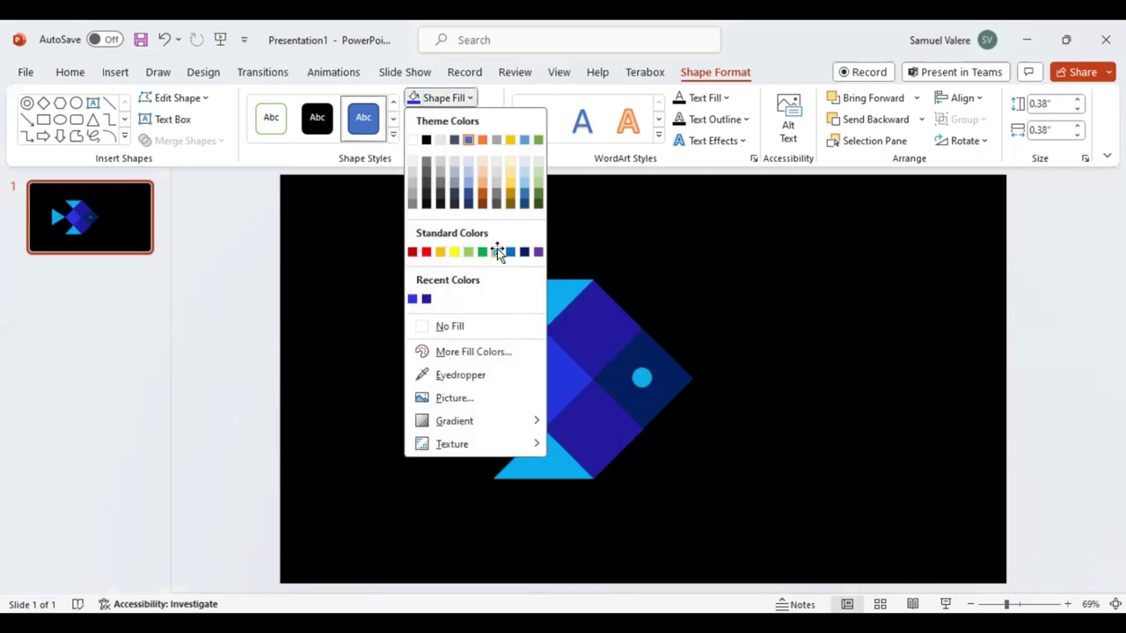
pyautogui.click(720, 385)
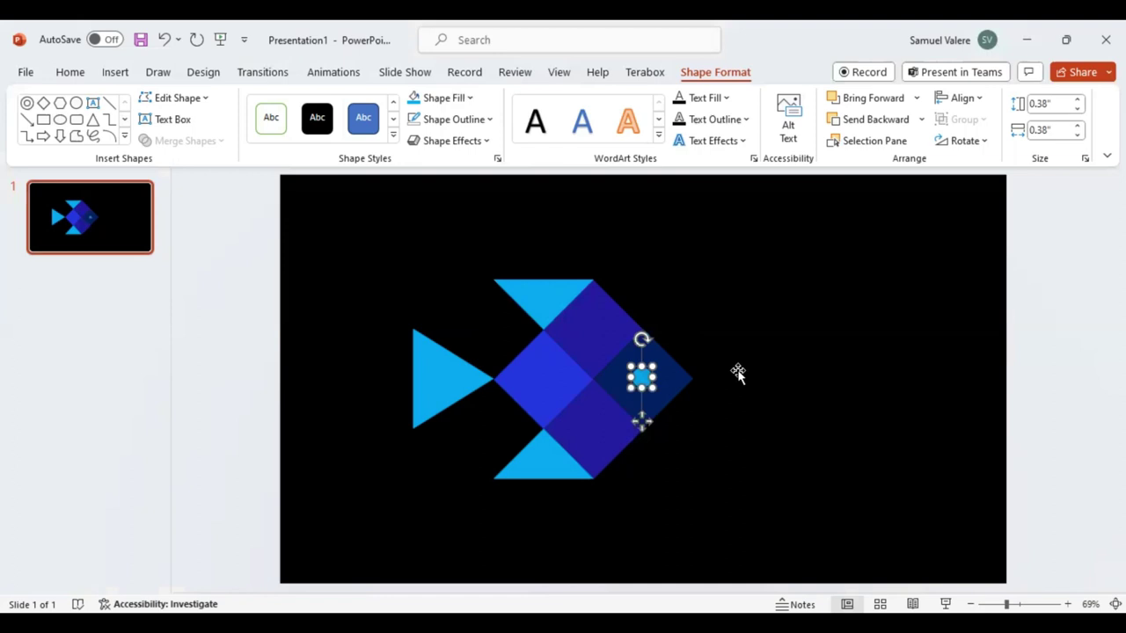
# Draw a donut ring beside the fish's head and fill it light cyan
pyautogui.press('Tab')
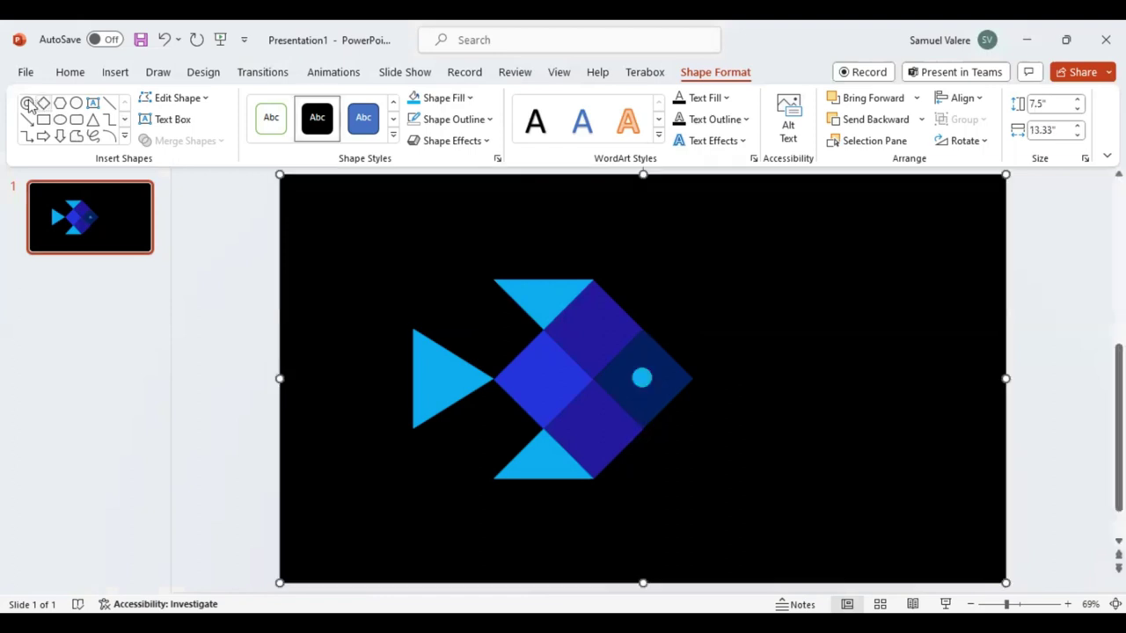
pyautogui.click(27, 103)
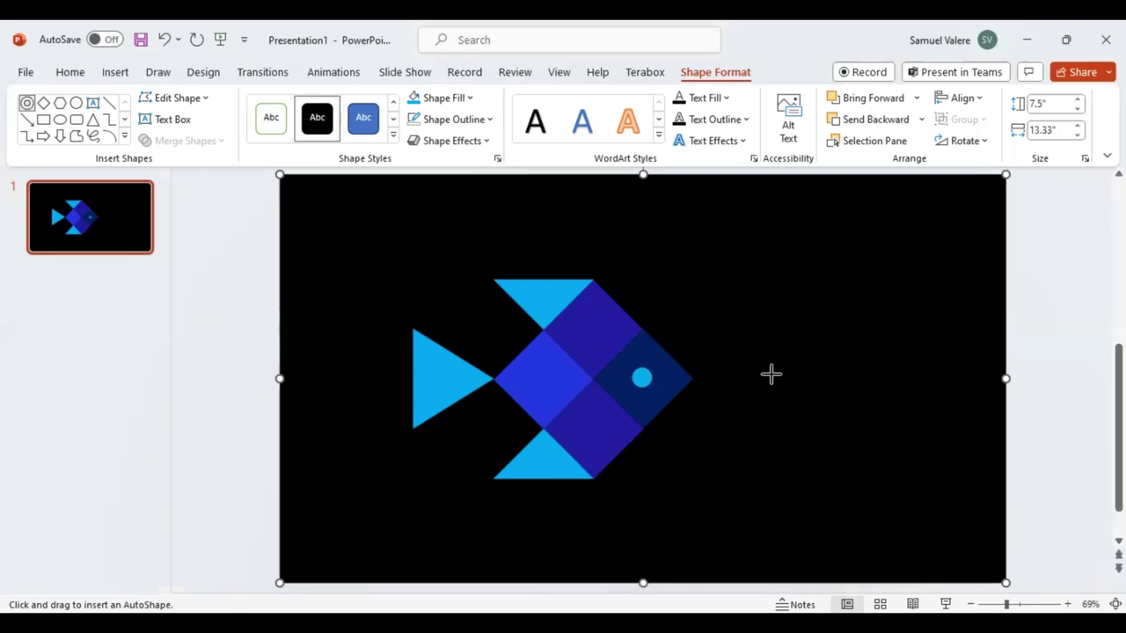
pyautogui.moveTo(713, 321); pyautogui.dragTo(772, 380)
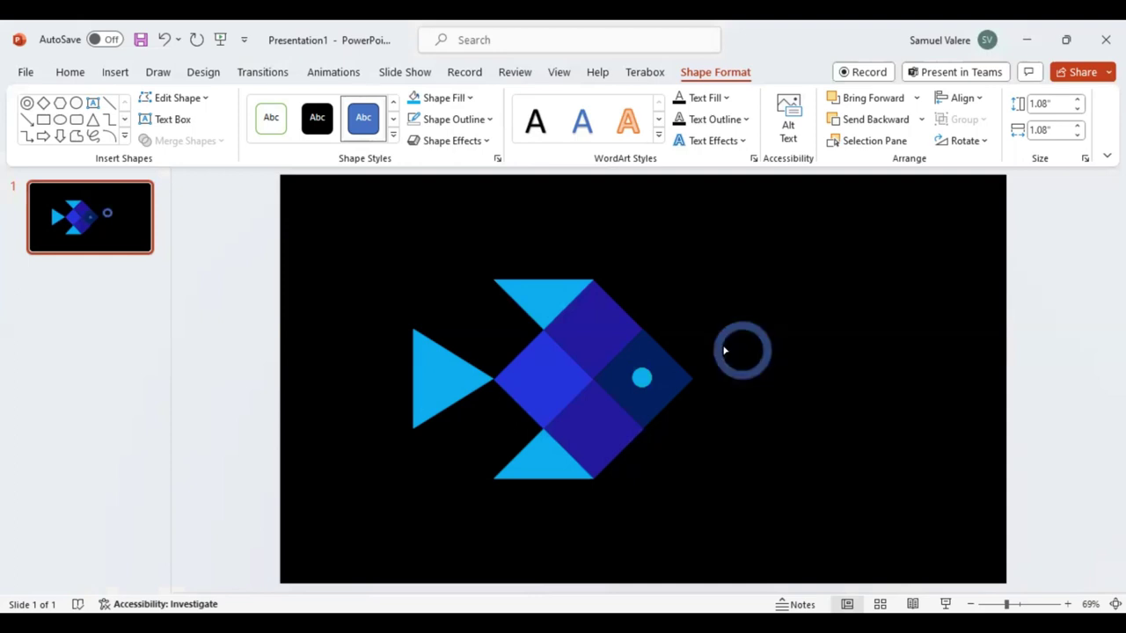
pyautogui.click(724, 351)
pyautogui.moveTo(756, 367); pyautogui.dragTo(741, 359)
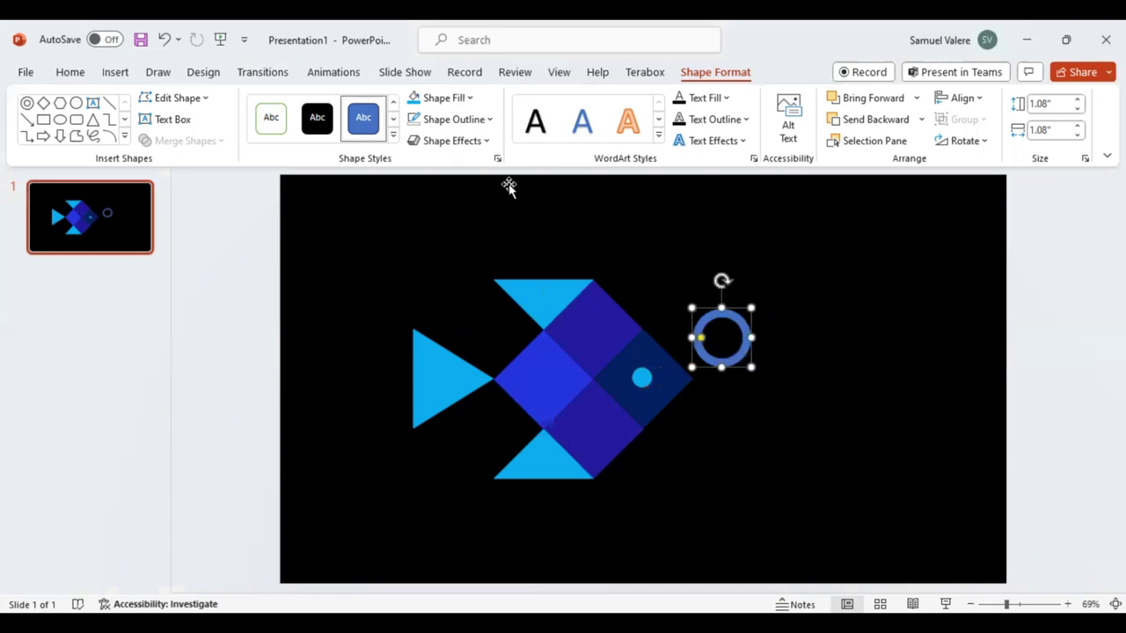
pyautogui.click(415, 101)
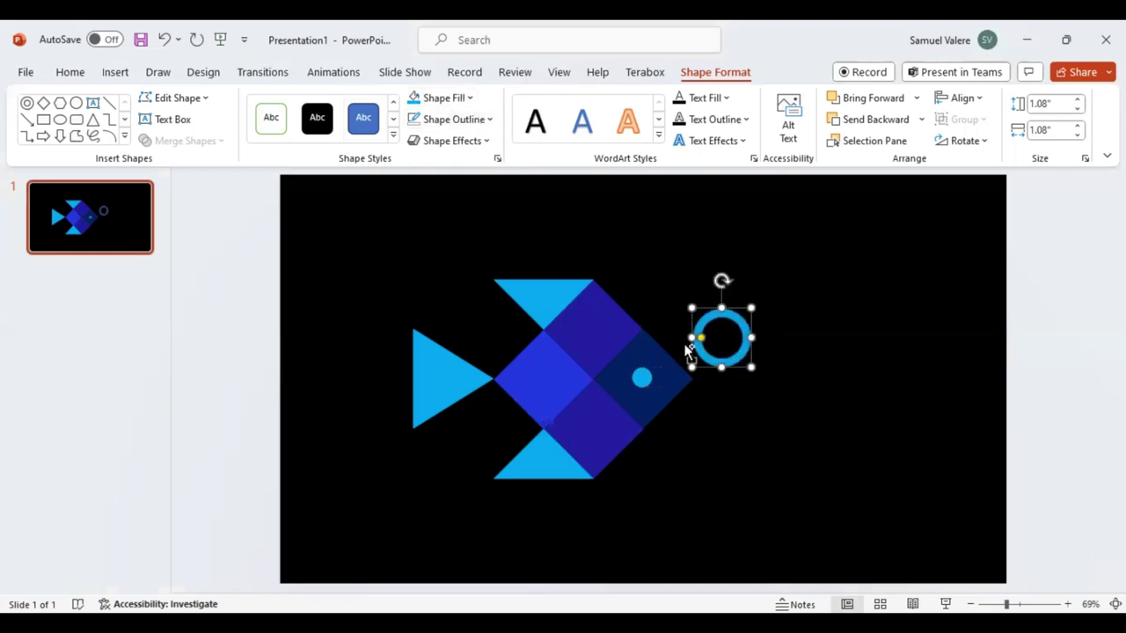
# Copy the ring into two smaller bubbles, 0.68" and 0.5", stacked beside the first
pyautogui.moveTo(757, 356); pyautogui.dragTo(812, 308)
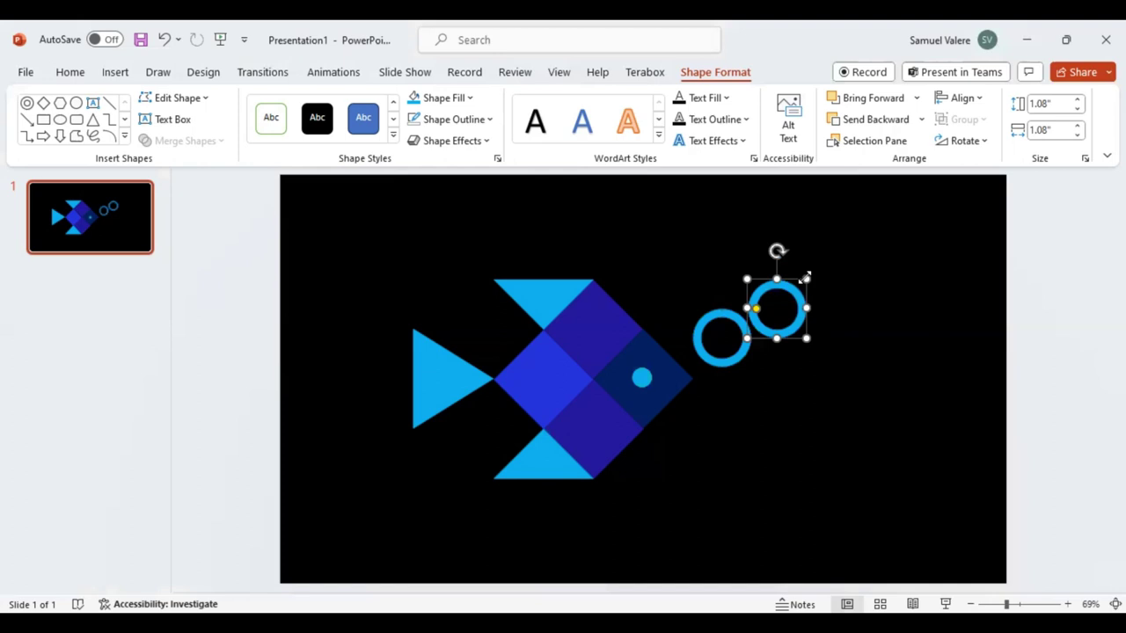
pyautogui.moveTo(778, 306)
pyautogui.mouseDown()
pyautogui.moveTo(787, 300)
pyautogui.moveTo(780, 326)
pyautogui.mouseUp()
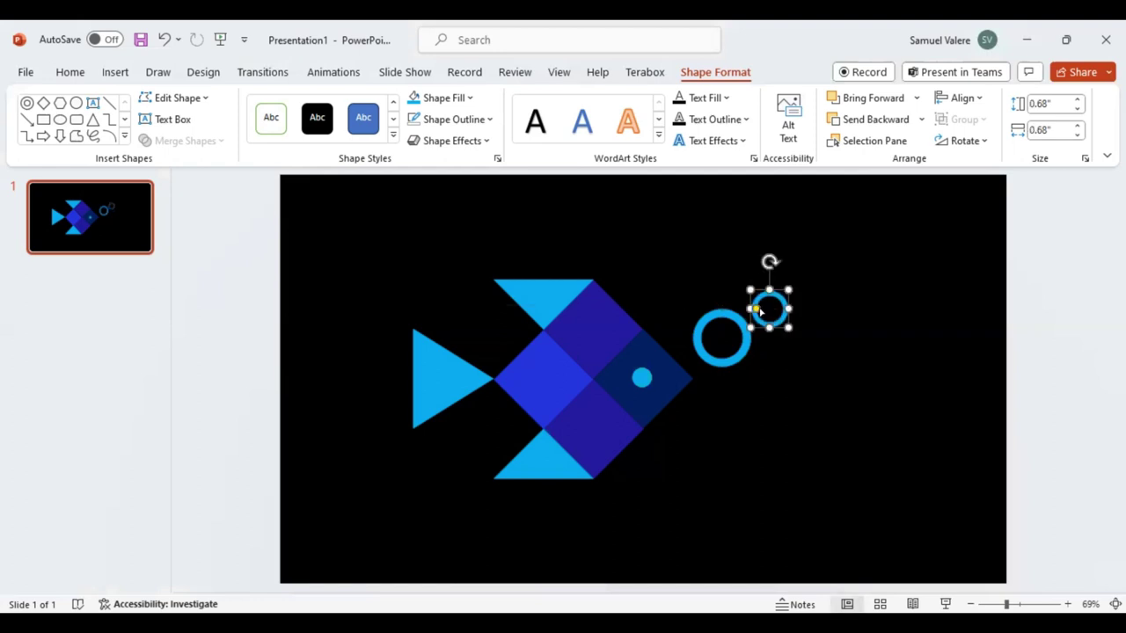
pyautogui.press('Escape')
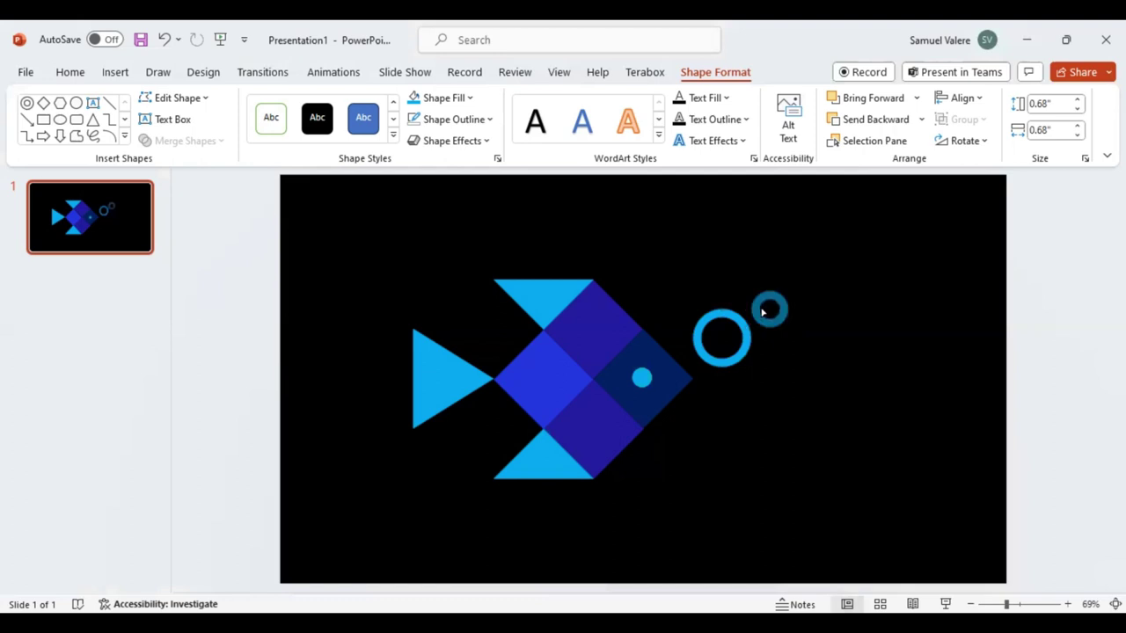
pyautogui.press('Tab')
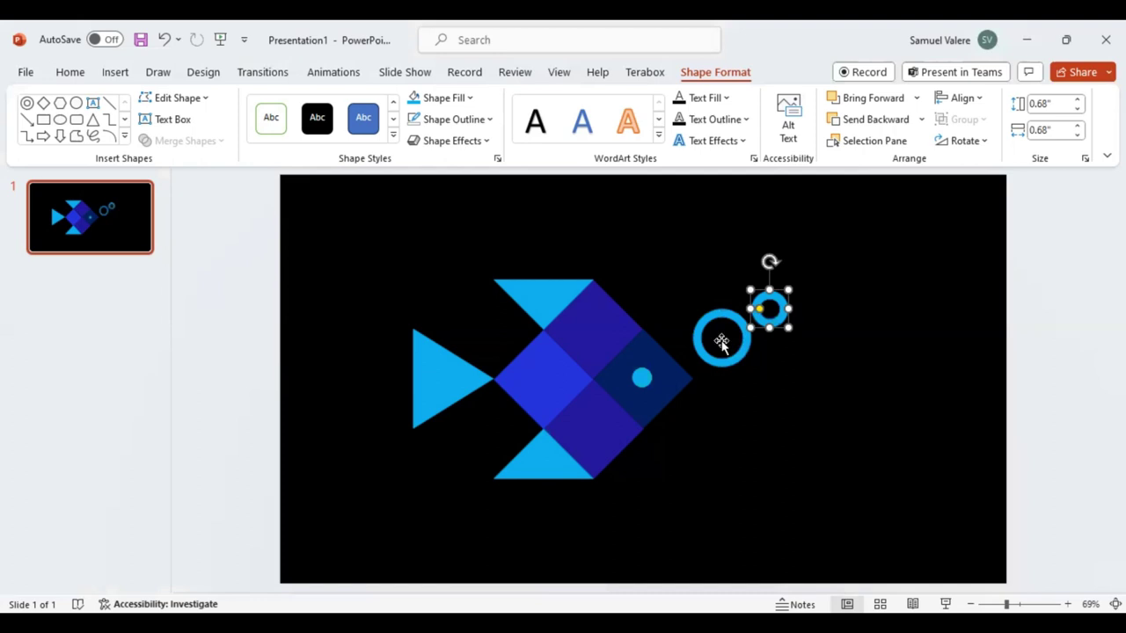
pyautogui.click(703, 342)
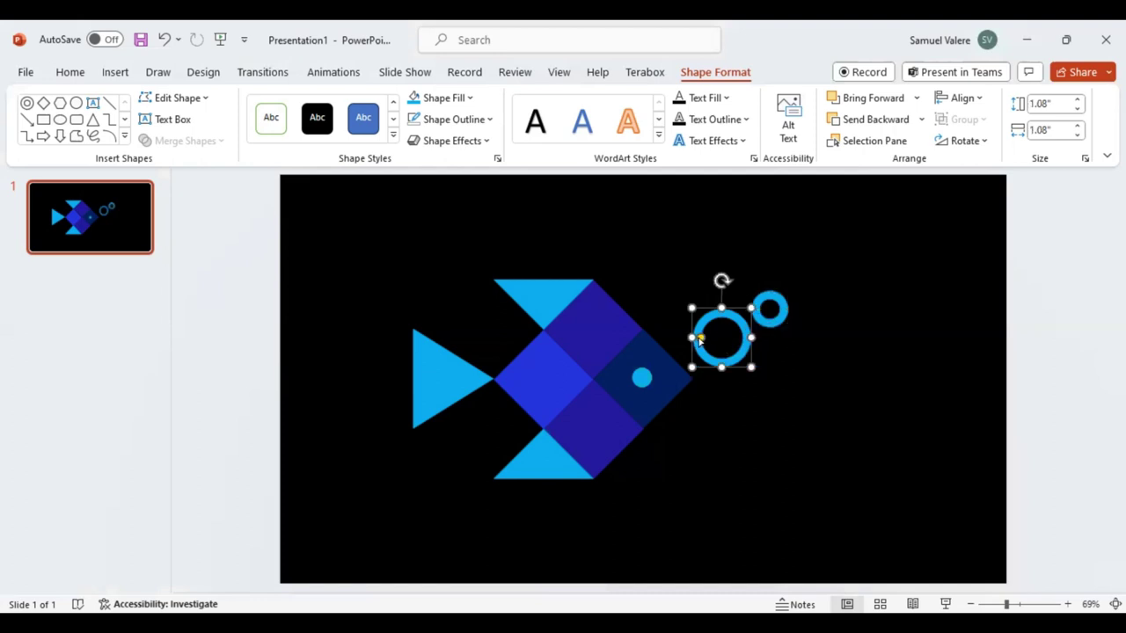
pyautogui.click(772, 318)
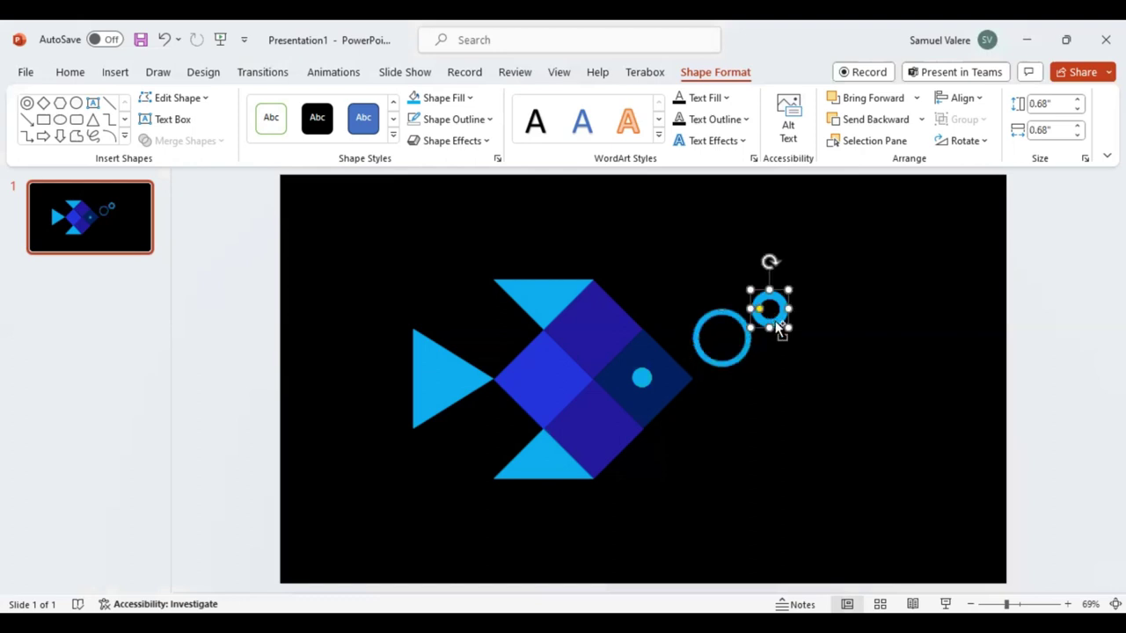
pyautogui.moveTo(776, 325)
pyautogui.mouseDown()
pyautogui.moveTo(798, 359)
pyautogui.moveTo(791, 338)
pyautogui.mouseUp()
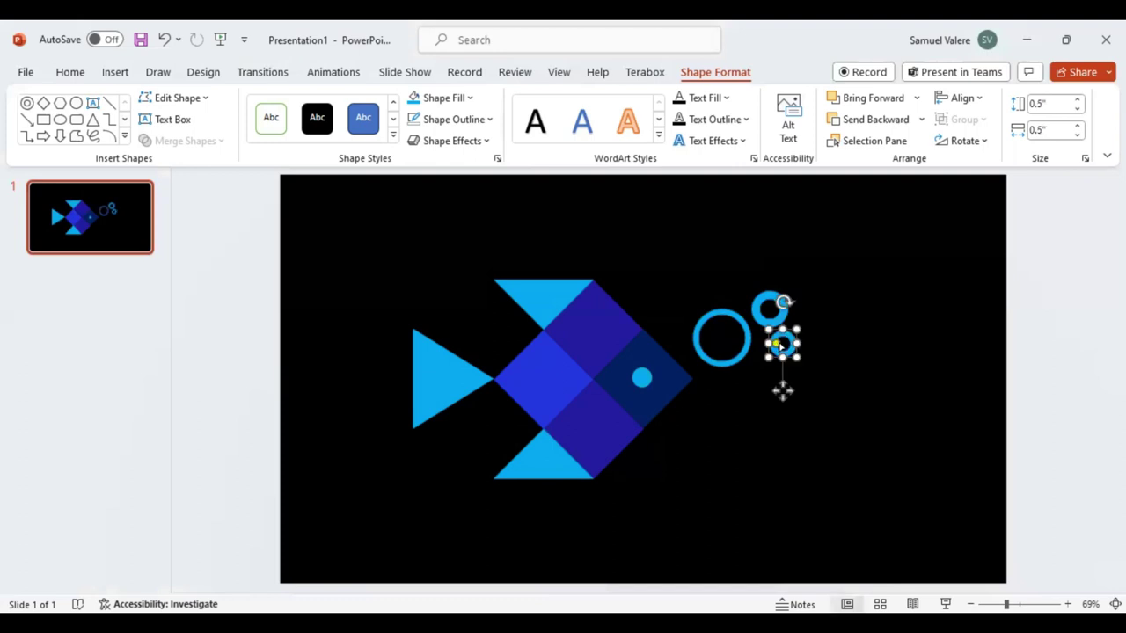
pyautogui.click(781, 346)
pyautogui.click(762, 317)
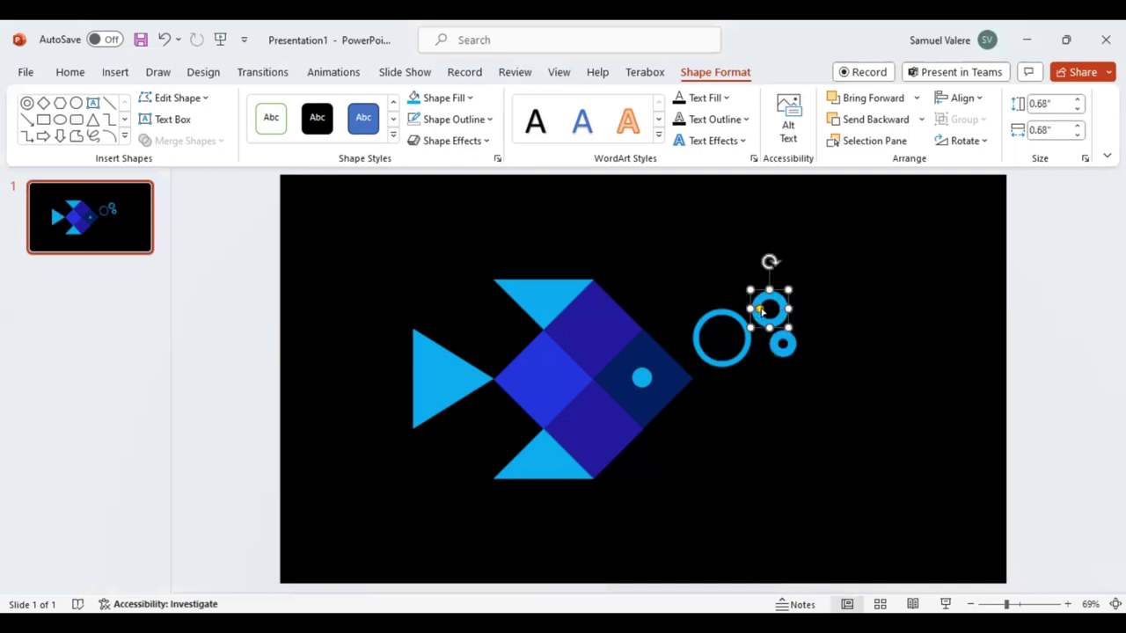
pyautogui.moveTo(760, 311); pyautogui.dragTo(761, 313)
# Select the three ring bubbles and nudge them slightly down-left
pyautogui.click(763, 428)
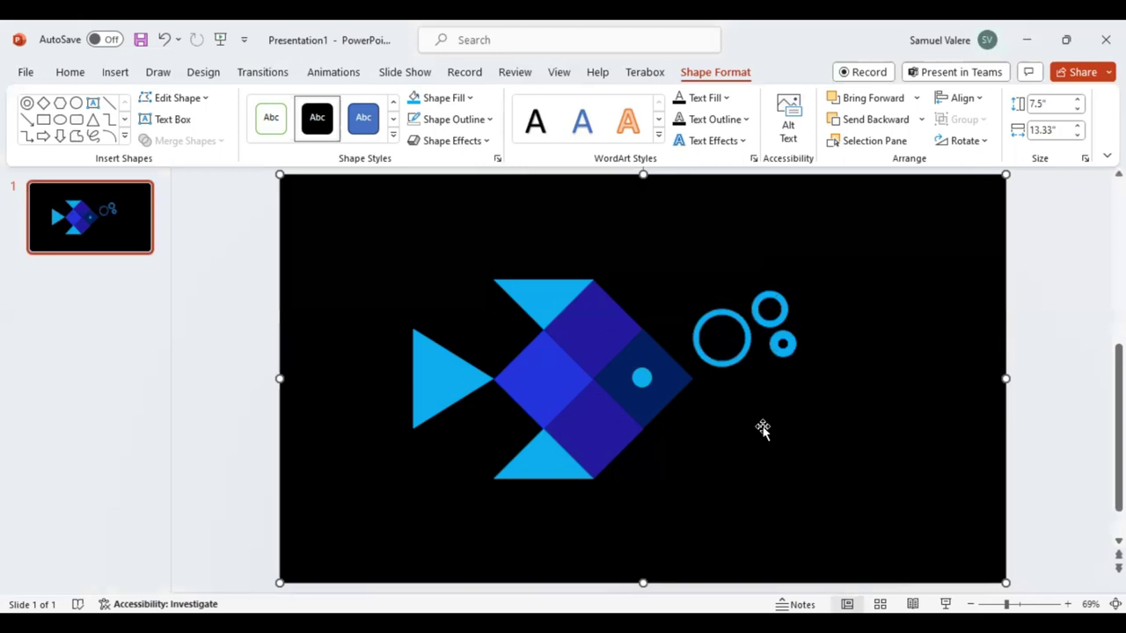
pyautogui.click(734, 362)
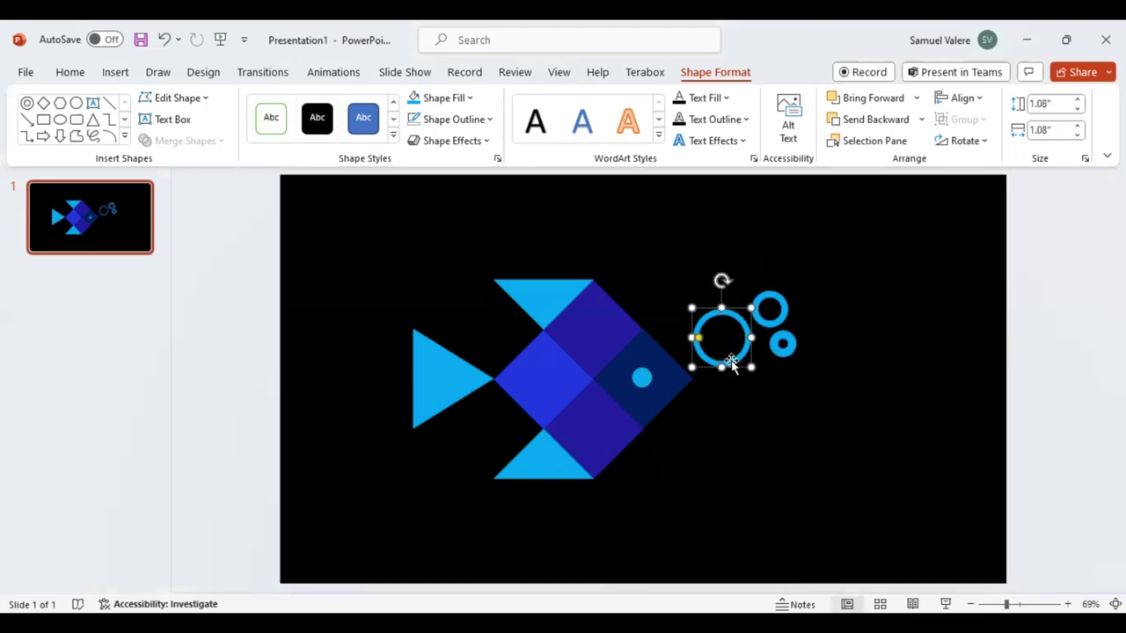
pyautogui.keyDown('shift'); pyautogui.click(779, 357); pyautogui.keyUp('shift')
pyautogui.keyDown('shift'); pyautogui.click(765, 303); pyautogui.keyUp('shift')
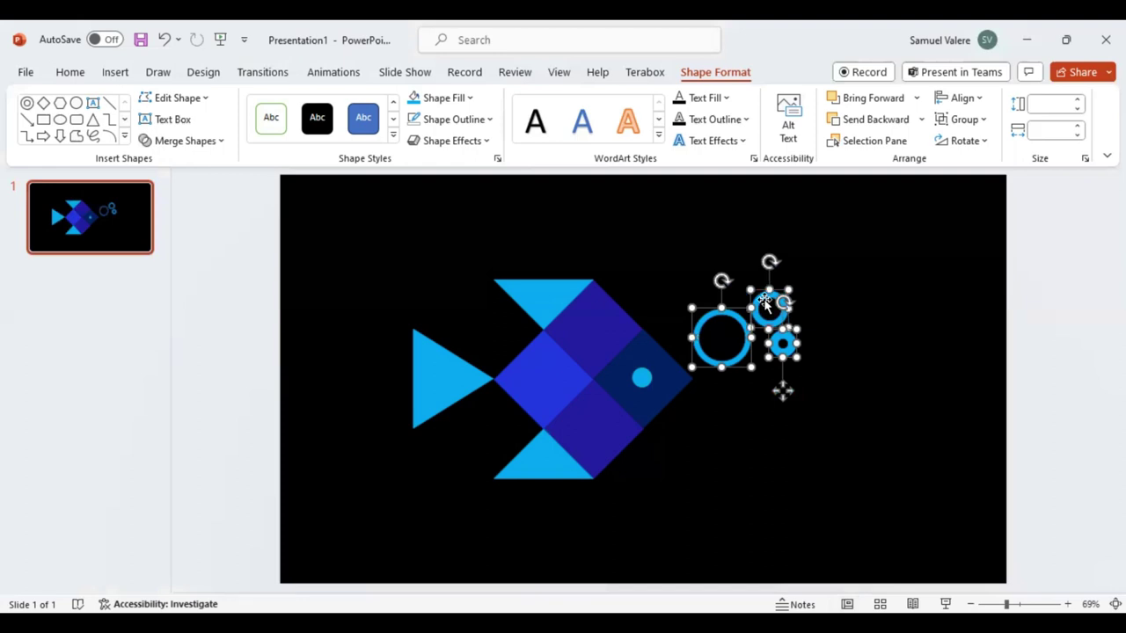
pyautogui.press('Left')
pyautogui.press('Down')
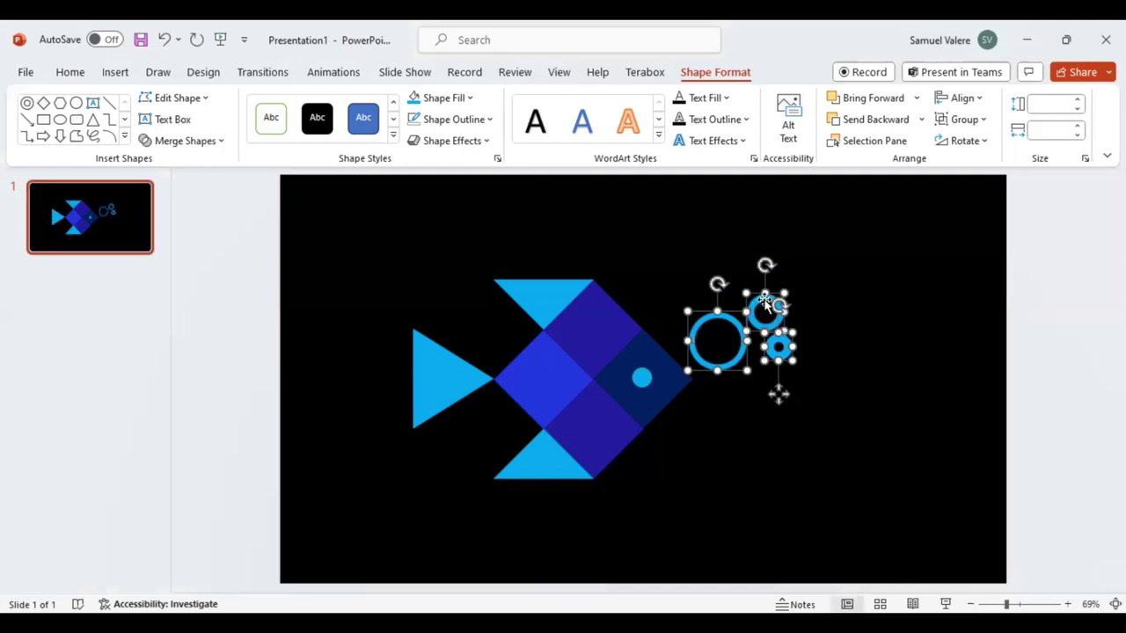
# Add the eye, diamonds, fins and tail to the selection, group them, and move the group up-left
pyautogui.keyDown('shift'); pyautogui.click(643, 378); pyautogui.keyUp('shift')
pyautogui.keyDown('shift'); pyautogui.click(643, 378); pyautogui.keyUp('shift')
pyautogui.keyDown('shift'); pyautogui.click(590, 322); pyautogui.keyUp('shift')
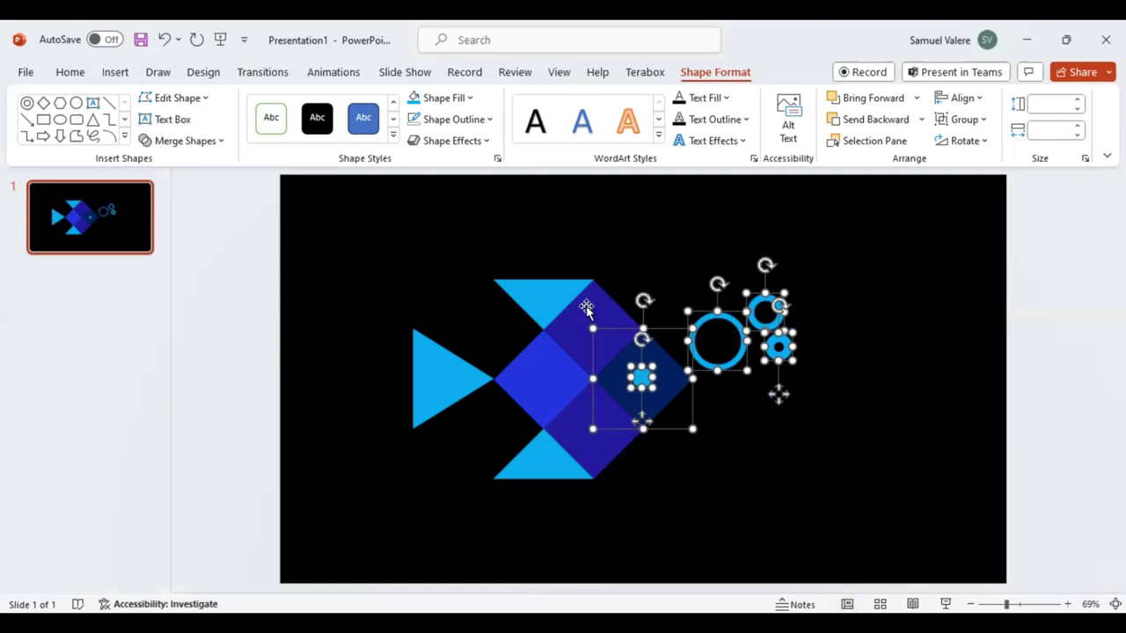
pyautogui.keyDown('shift'); pyautogui.click(532, 385); pyautogui.keyUp('shift')
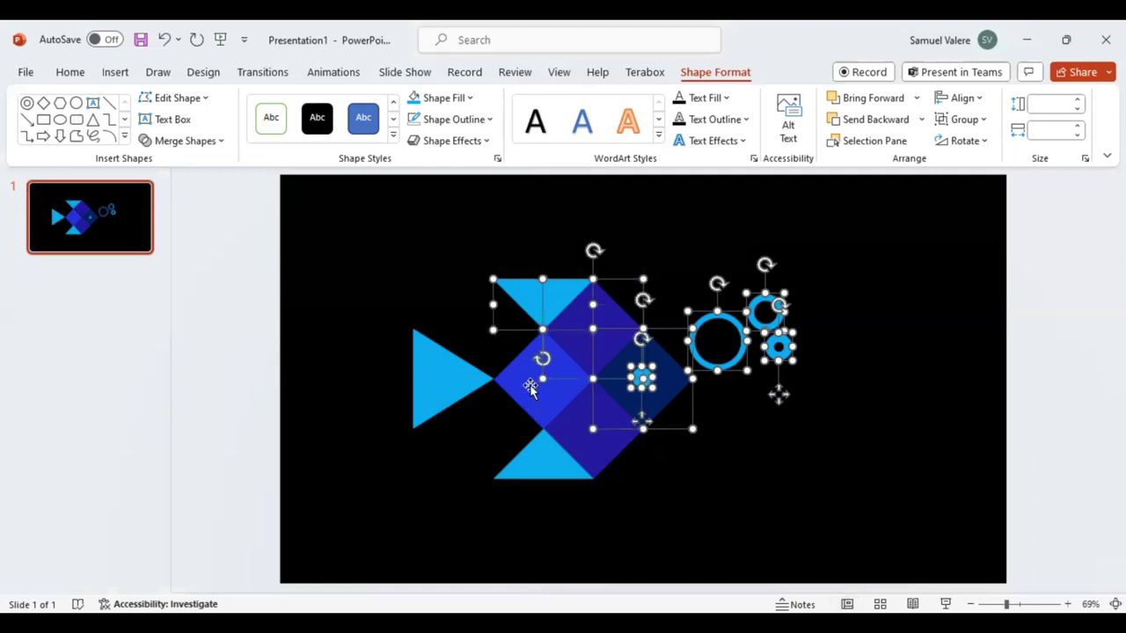
pyautogui.keyDown('shift'); pyautogui.click(587, 448); pyautogui.keyUp('shift')
pyautogui.keyDown('shift'); pyautogui.click(528, 461); pyautogui.keyUp('shift')
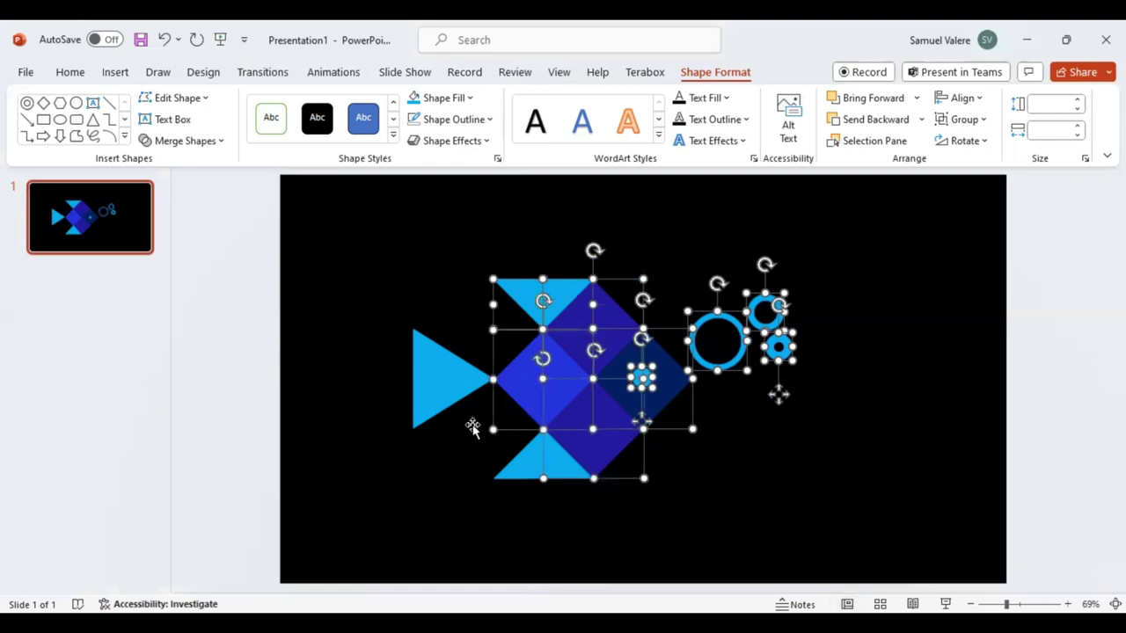
pyautogui.keyDown('shift'); pyautogui.click(445, 386); pyautogui.keyUp('shift')
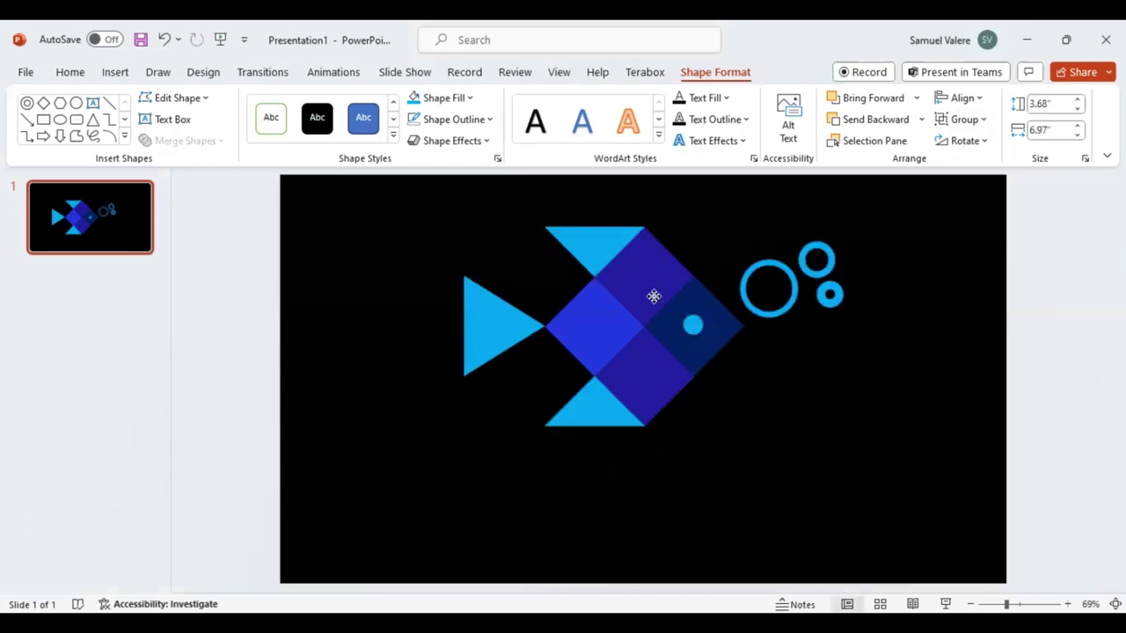
pyautogui.moveTo(653, 296); pyautogui.dragTo(622, 275)
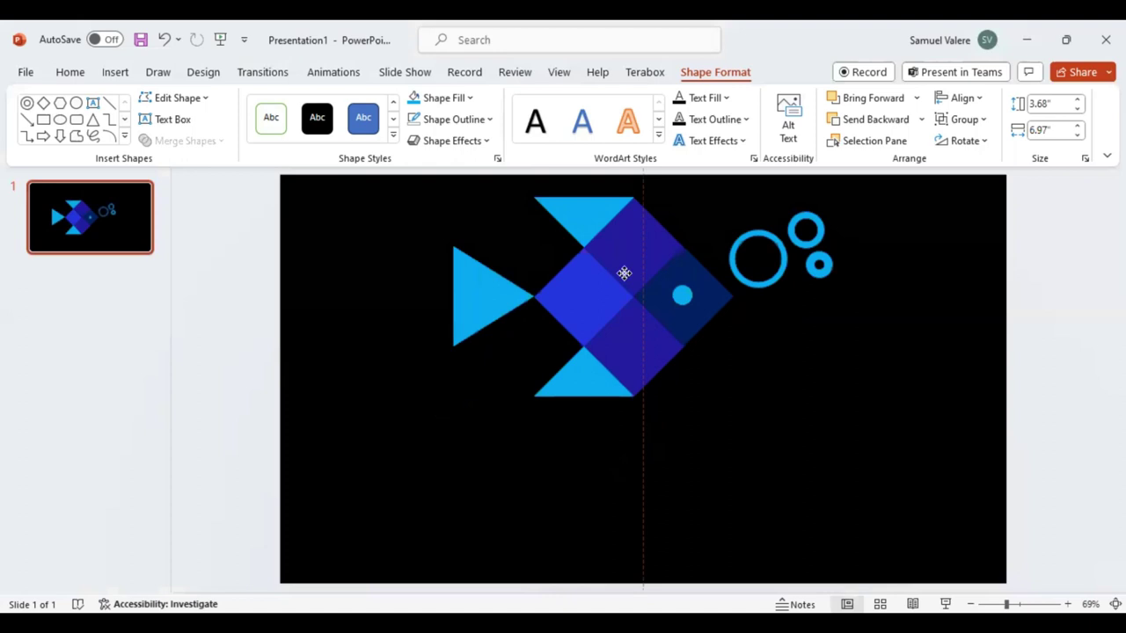
pyautogui.moveTo(623, 273); pyautogui.dragTo(624, 272)
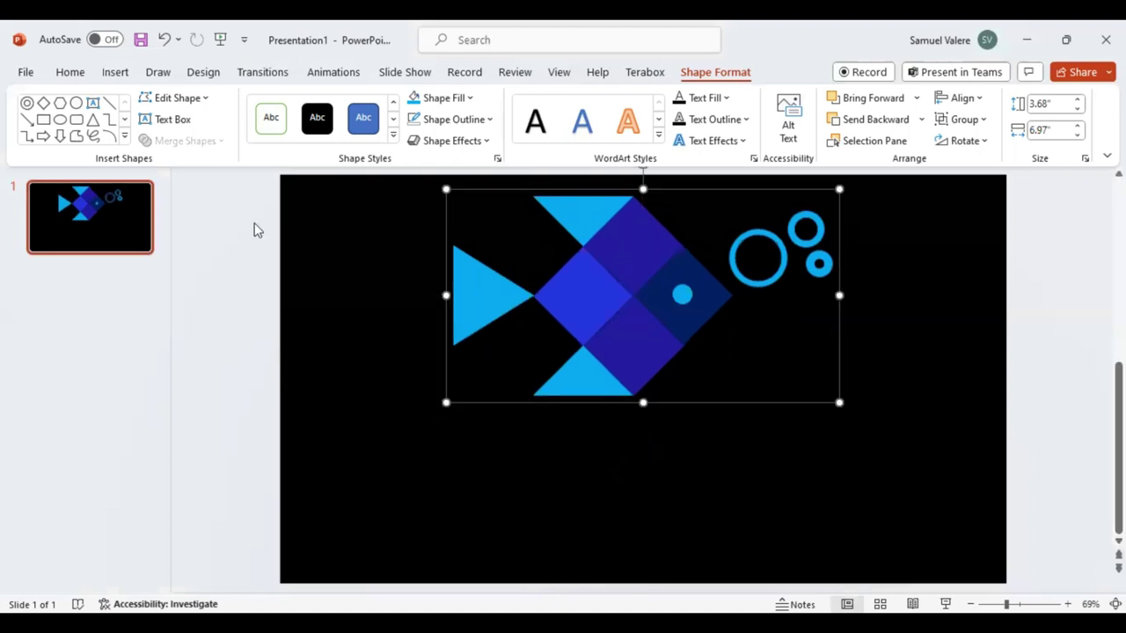
# Draw a text box below the fish and format its text blue, centred, in Impact
pyautogui.click(146, 119)
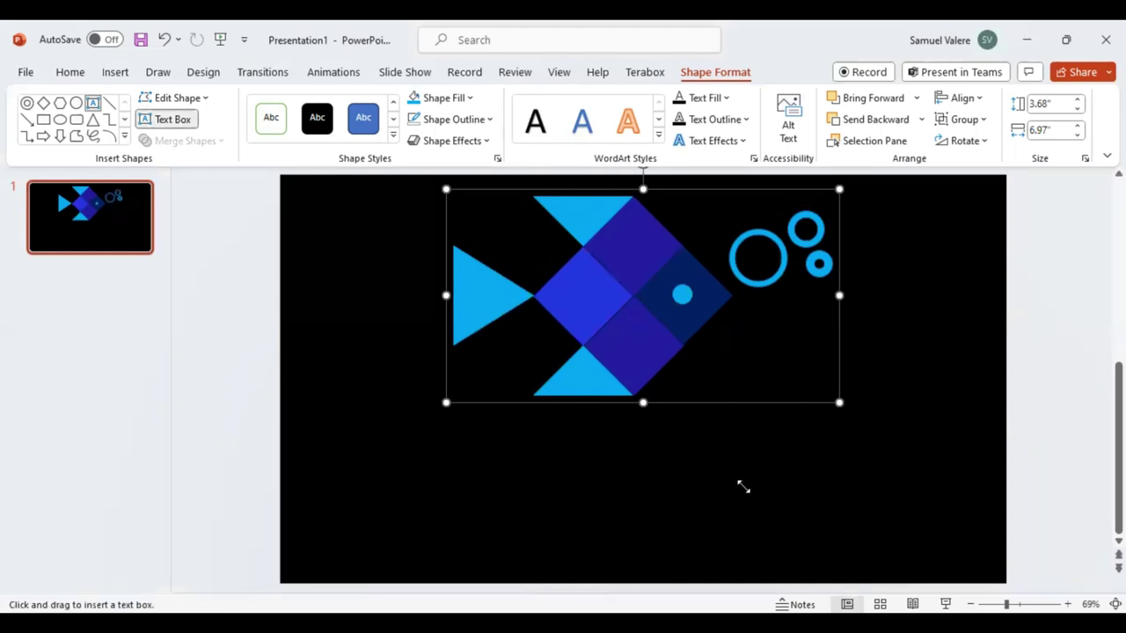
pyautogui.moveTo(447, 425); pyautogui.dragTo(746, 488)
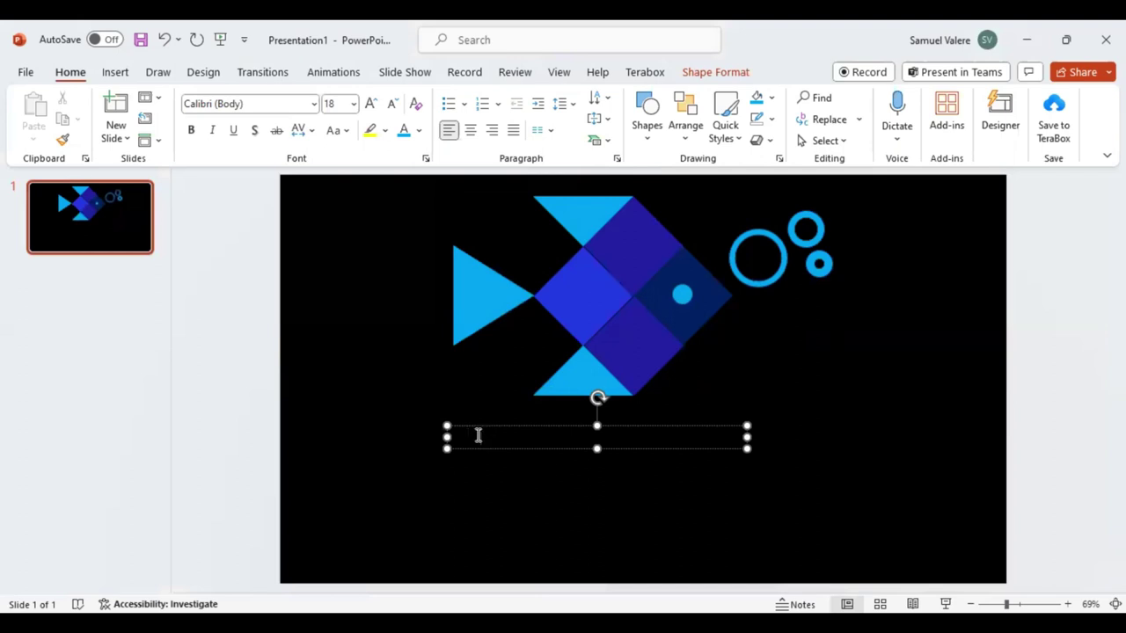
pyautogui.hotkey('ctrl', 'a')
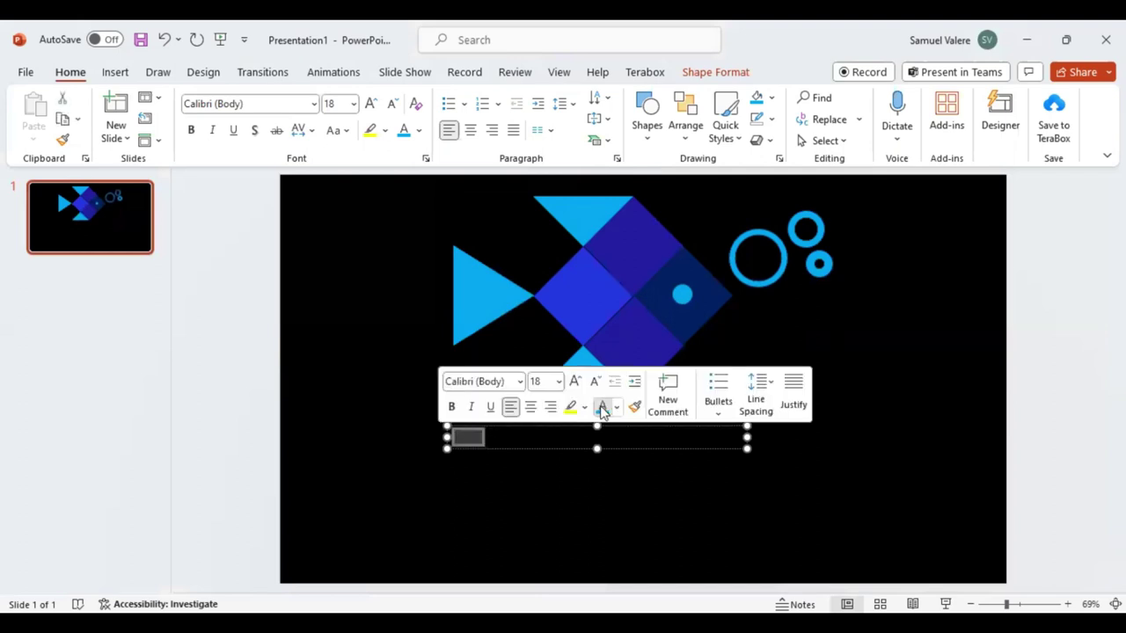
pyautogui.click(602, 408)
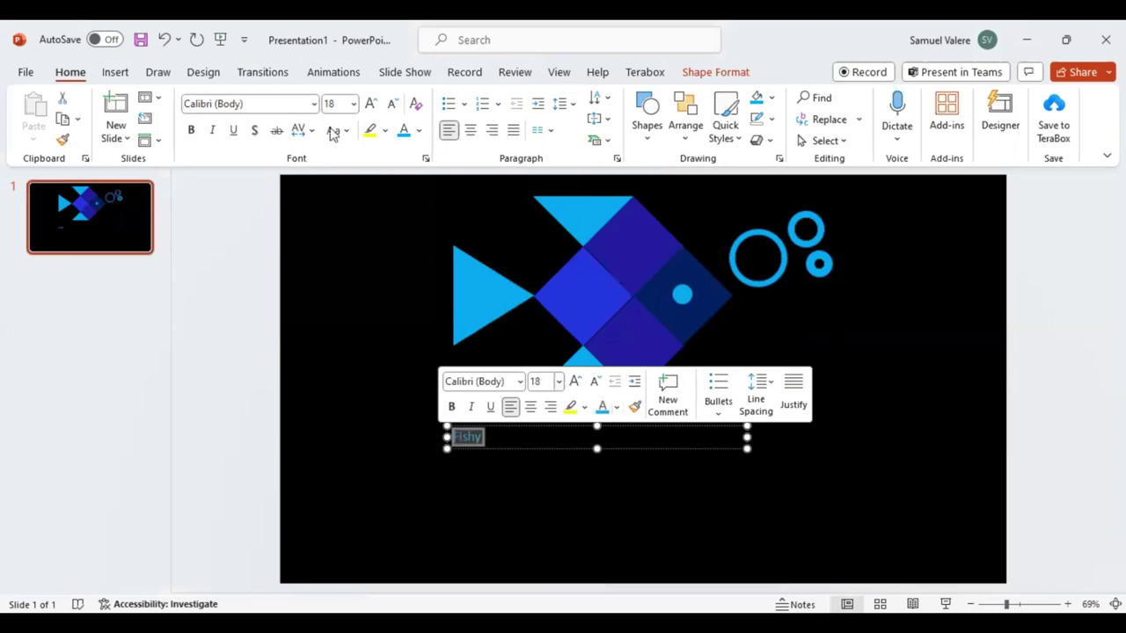
pyautogui.hotkey('ctrl', 'e')
pyautogui.click(260, 103)
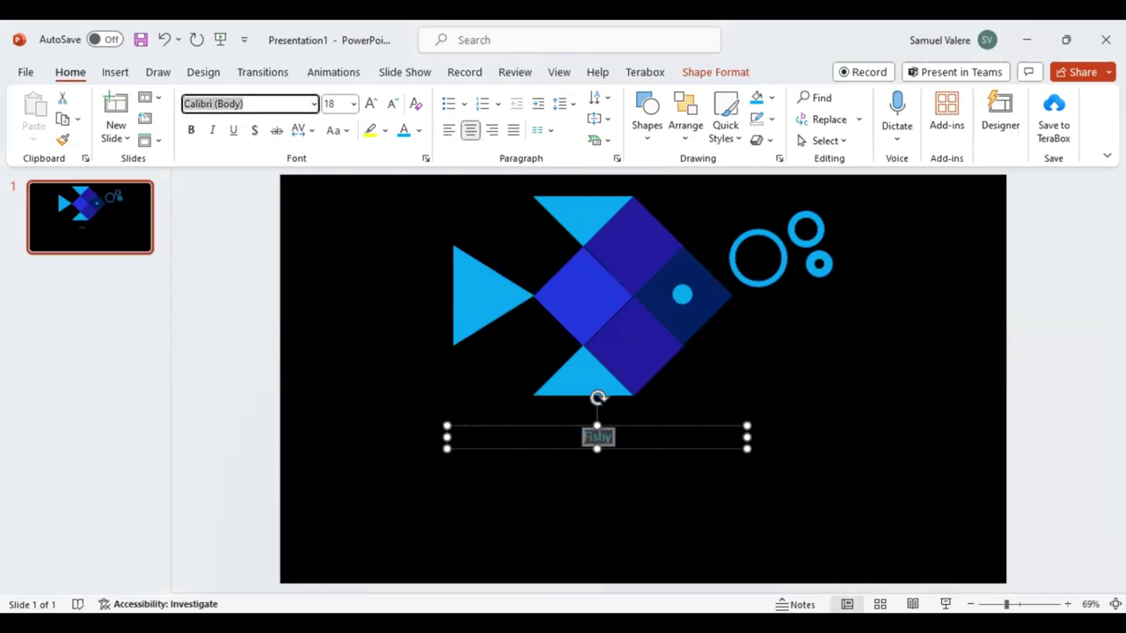
pyautogui.write('Impact')
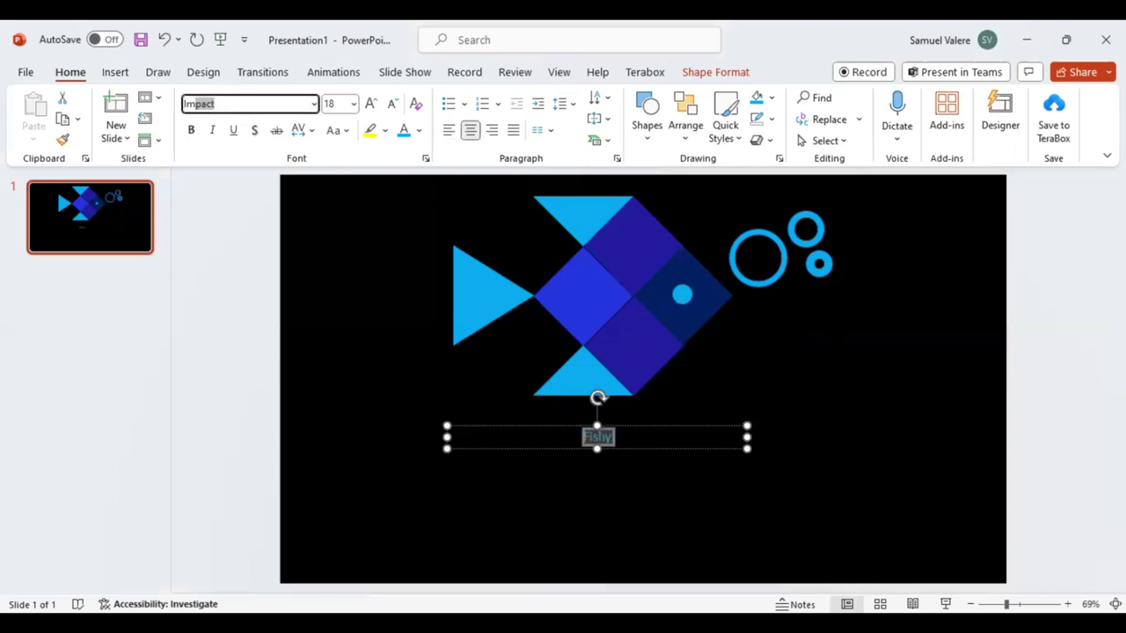
pyautogui.press('Return')
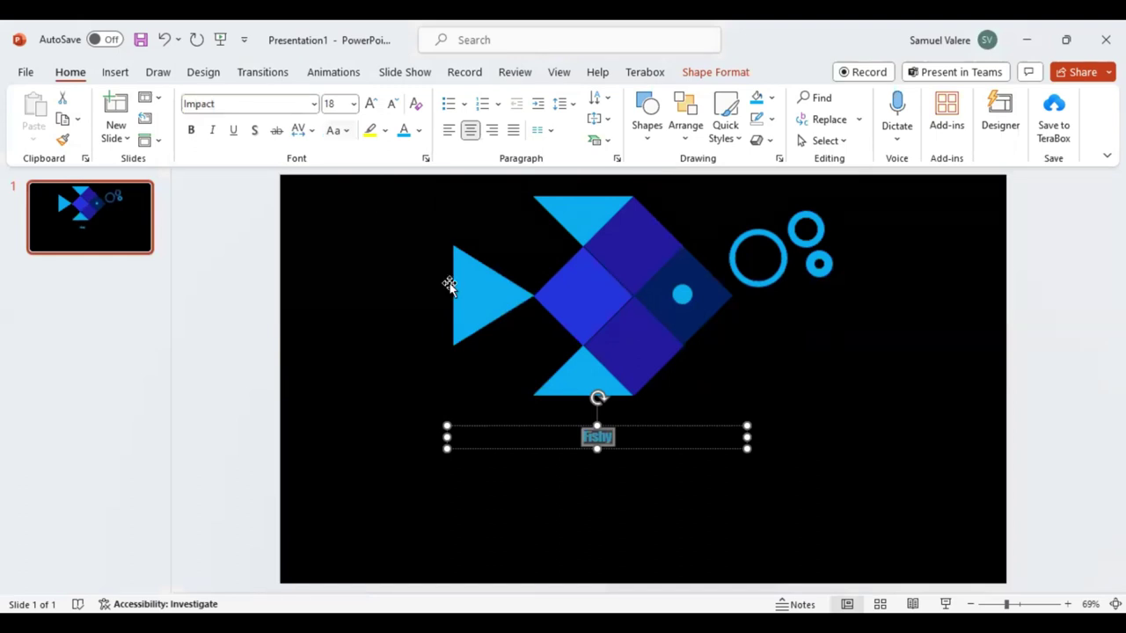
# Make the text all-caps FISHY at 200 pt and centre it beneath the fish
pyautogui.hotkey('shift', 'F3')
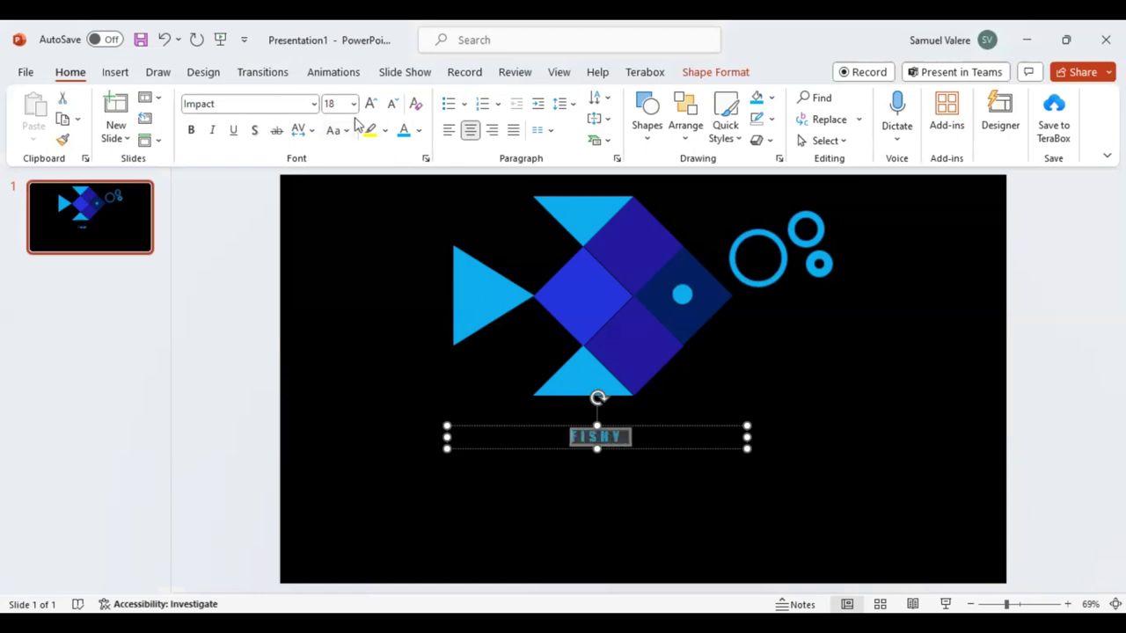
pyautogui.click(339, 104)
pyautogui.write('200')
pyautogui.press('Return')
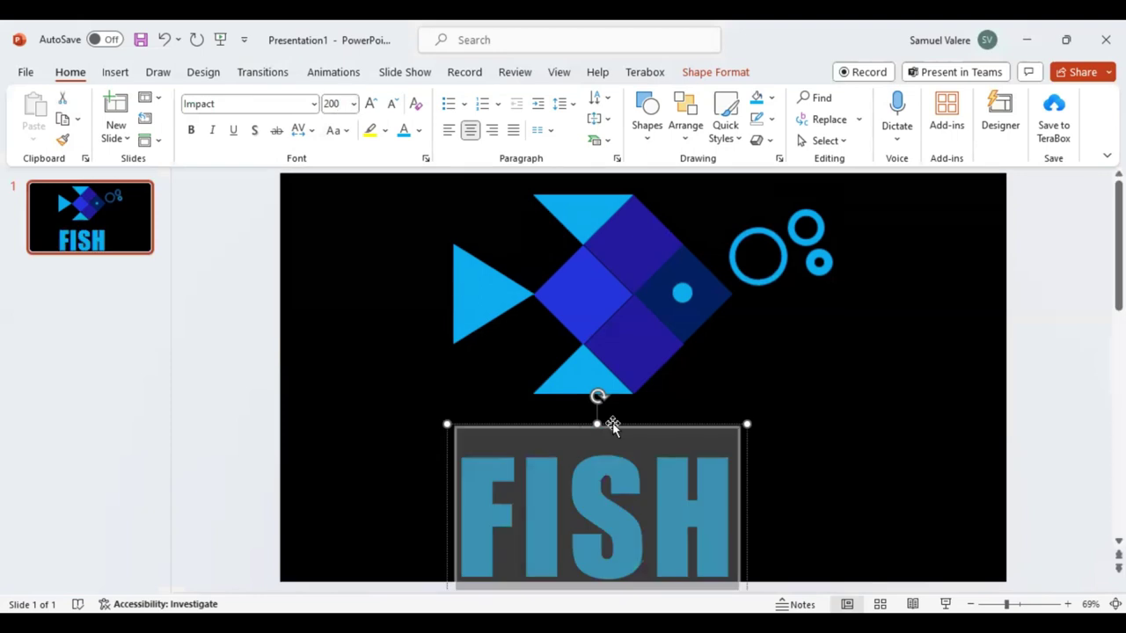
pyautogui.moveTo(612, 392); pyautogui.dragTo(612, 341)
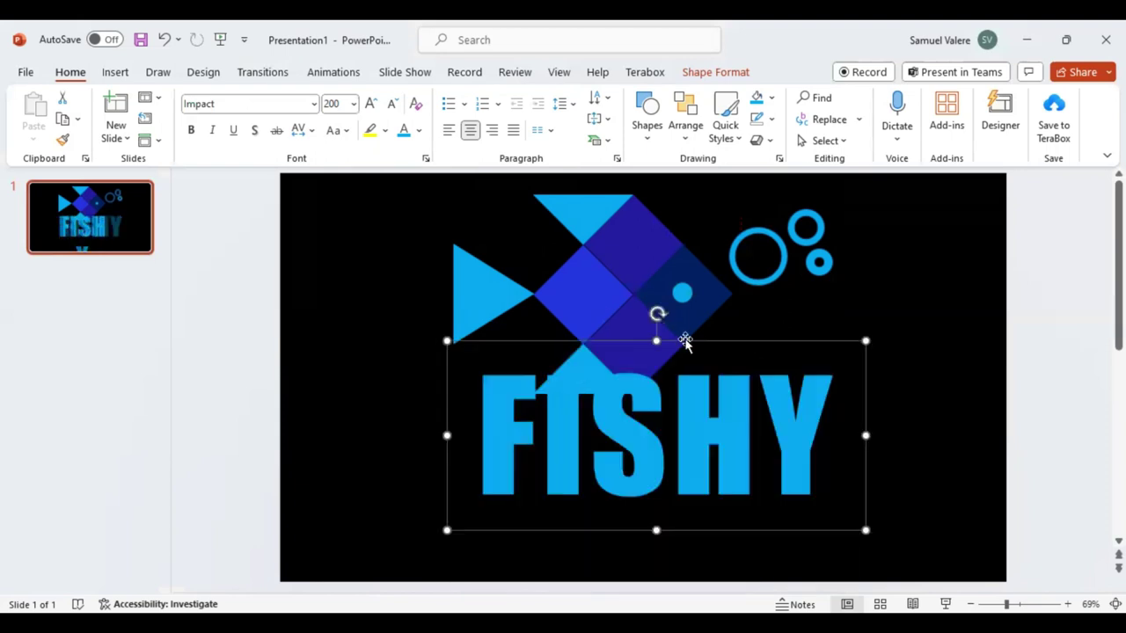
pyautogui.moveTo(685, 341); pyautogui.dragTo(662, 374)
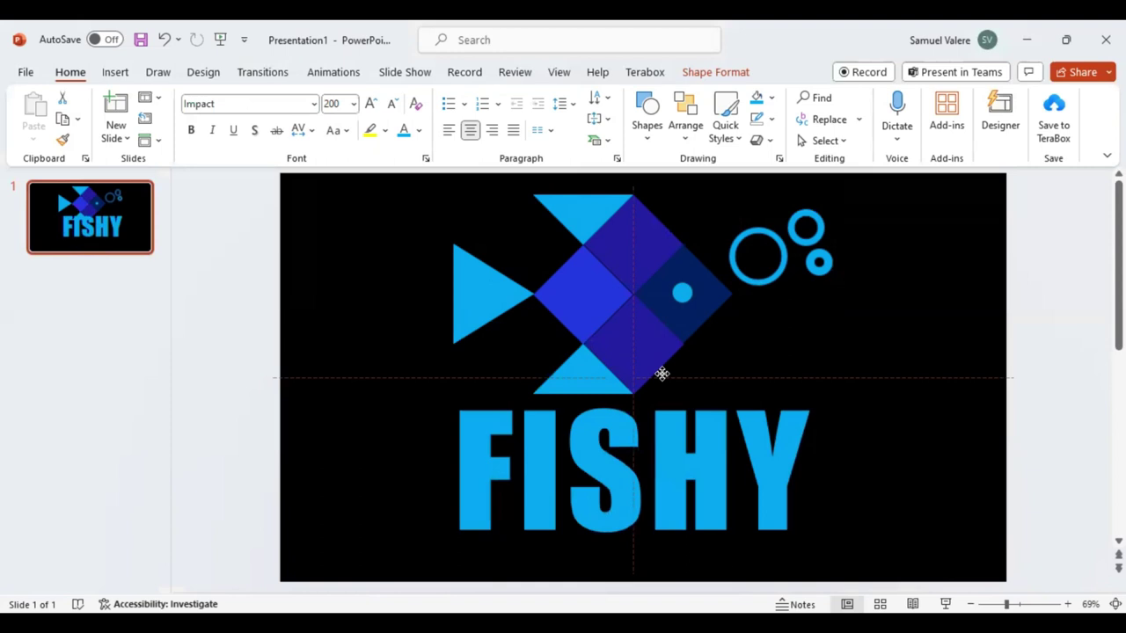
# Nudge the fish's body diamond and tail triangle slightly into place
pyautogui.click(588, 300)
pyautogui.click(589, 300)
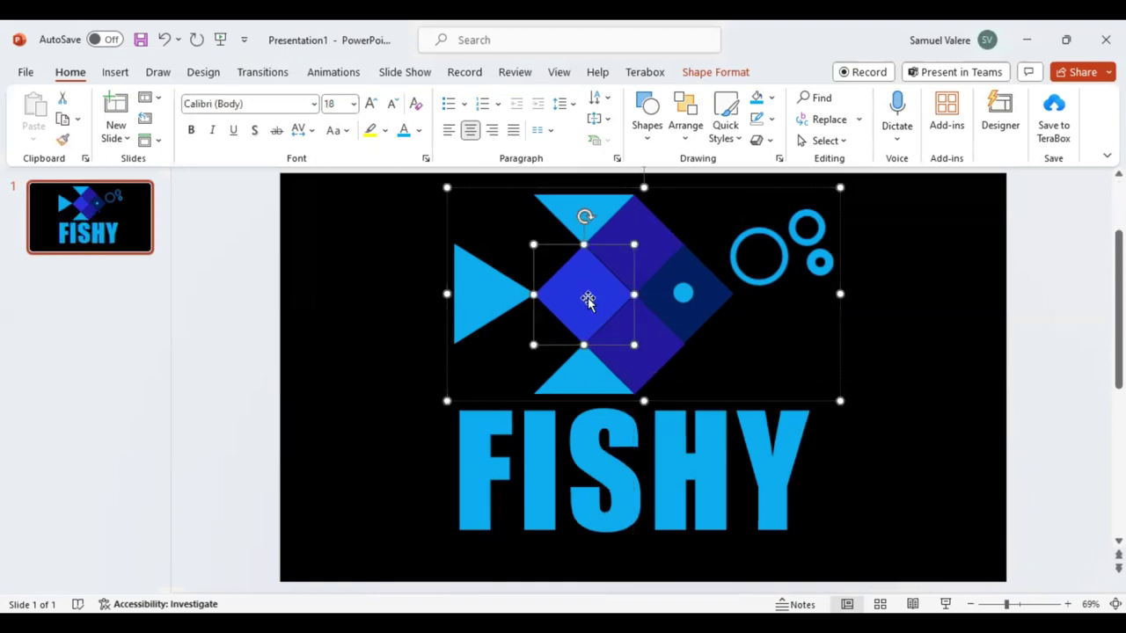
pyautogui.moveTo(587, 300); pyautogui.dragTo(589, 300)
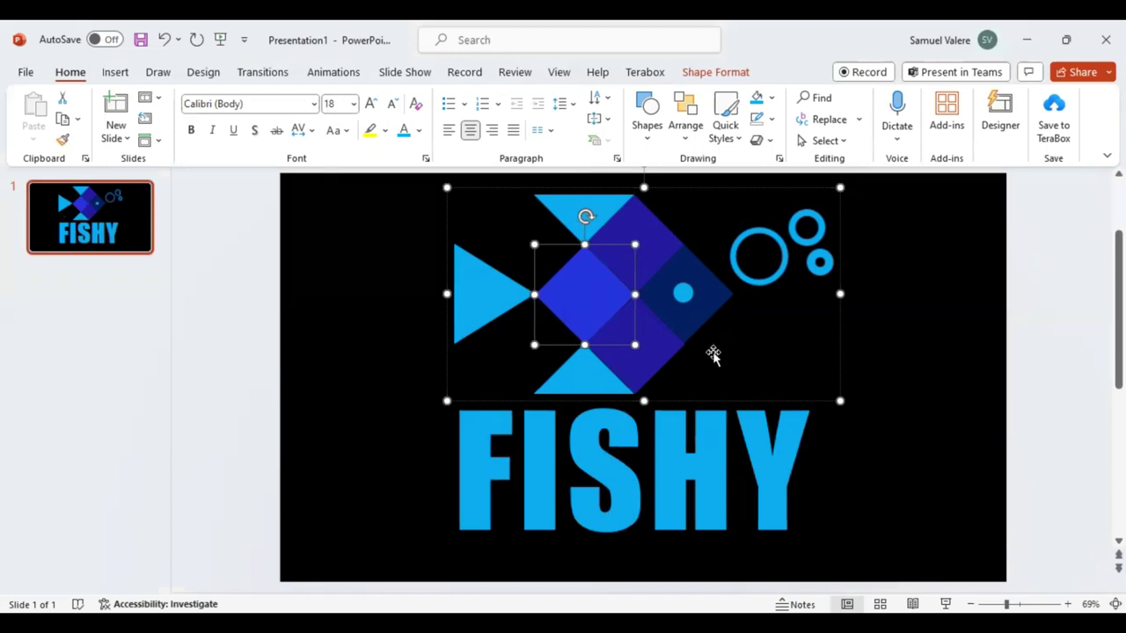
pyautogui.click(597, 376)
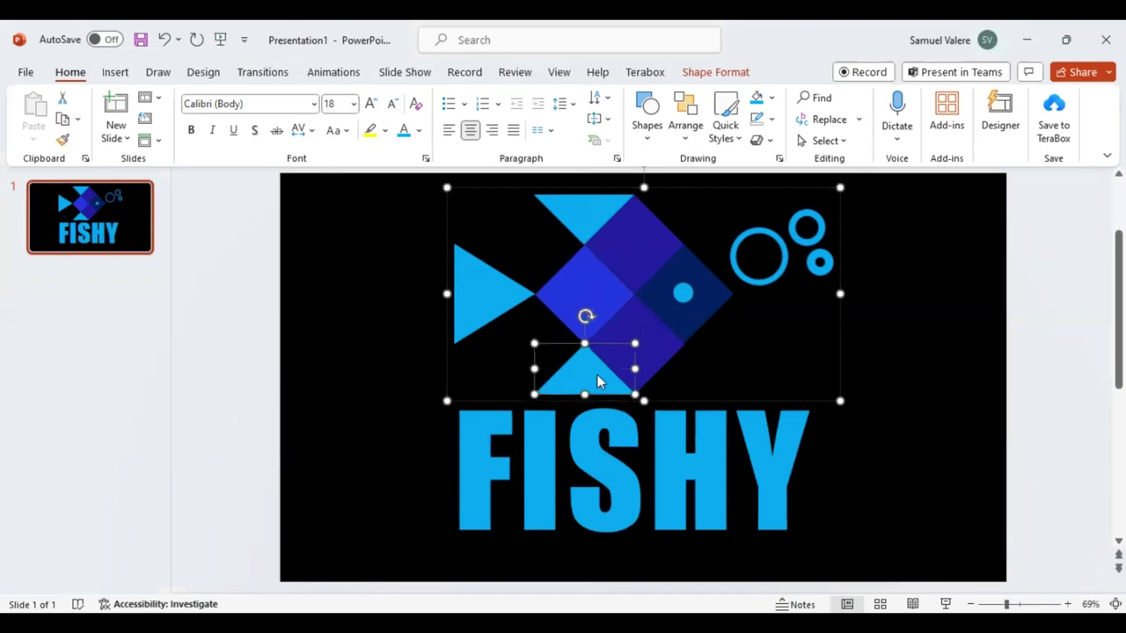
pyautogui.click(893, 378)
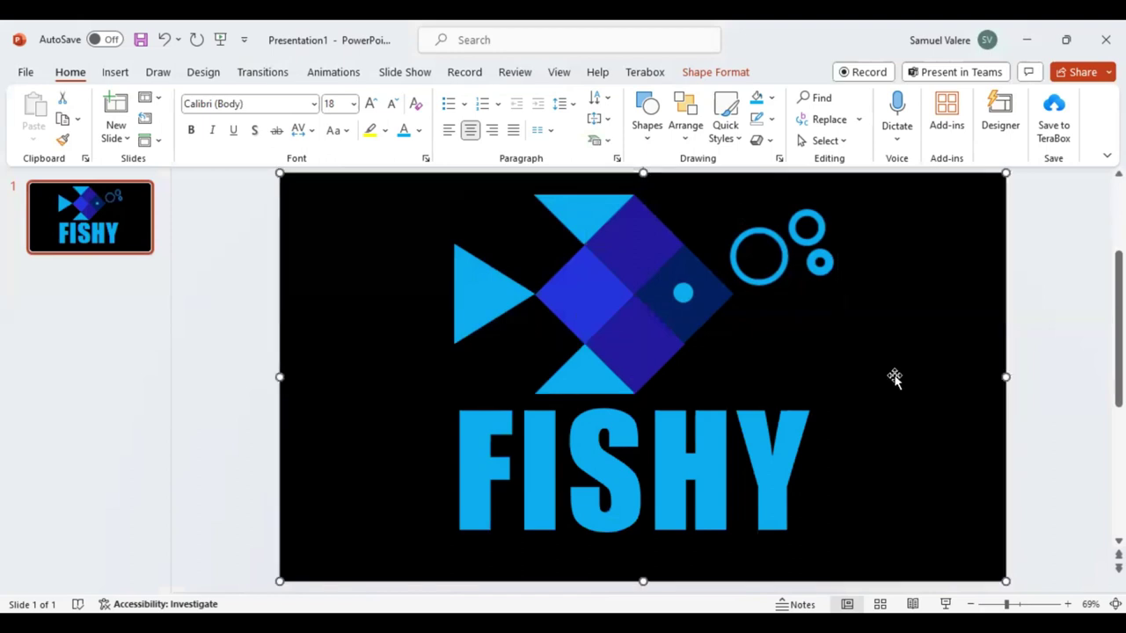
pyautogui.click(503, 300)
pyautogui.click(495, 296)
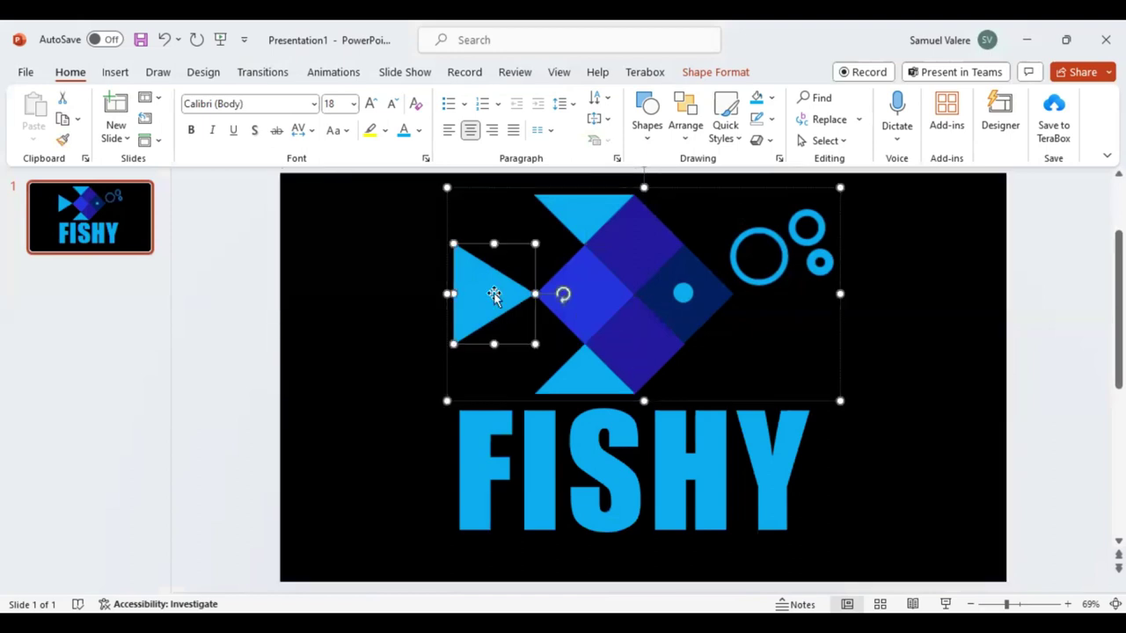
pyautogui.hotkey('ctrl', 'Down')
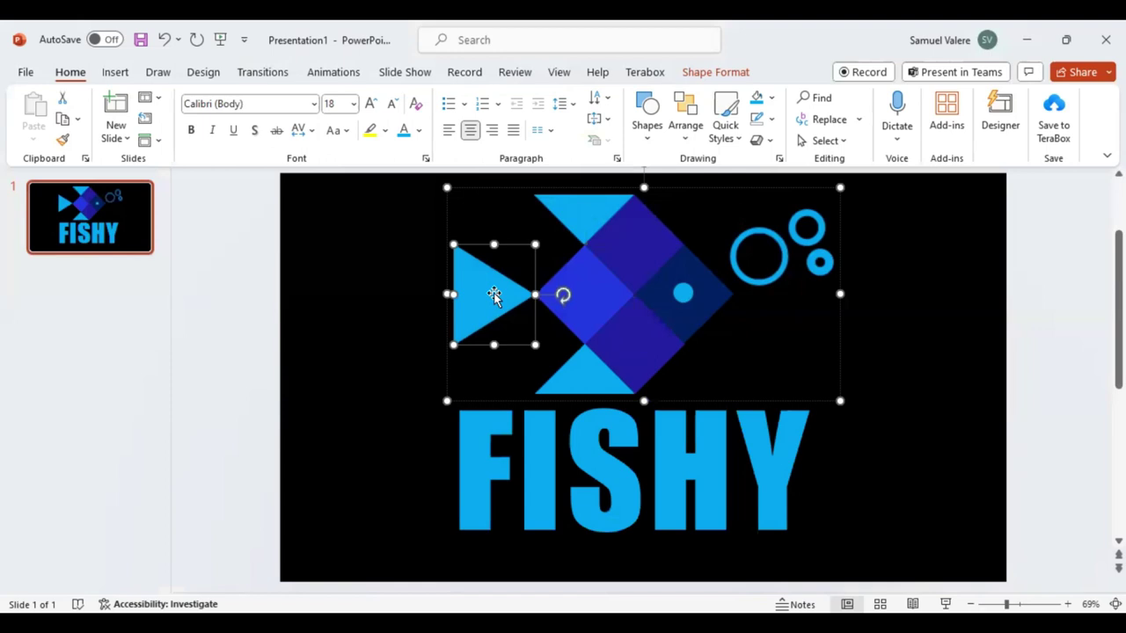
pyautogui.click(911, 341)
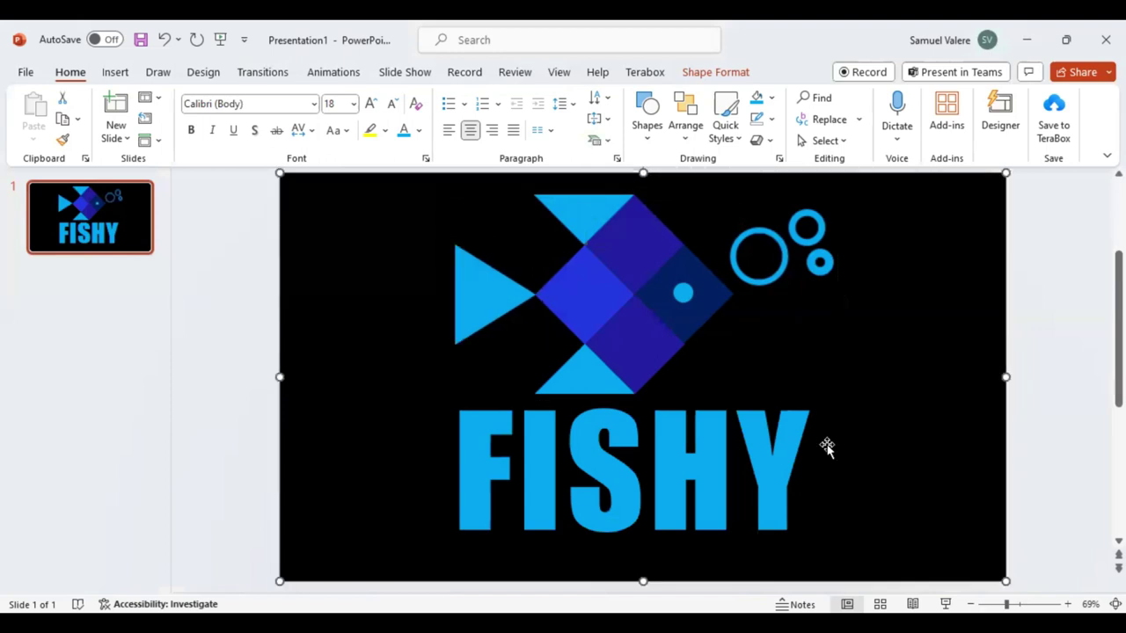
# Select the FISHY text box together with the fish group and bring up Shape Format arranging options
pyautogui.click(783, 381)
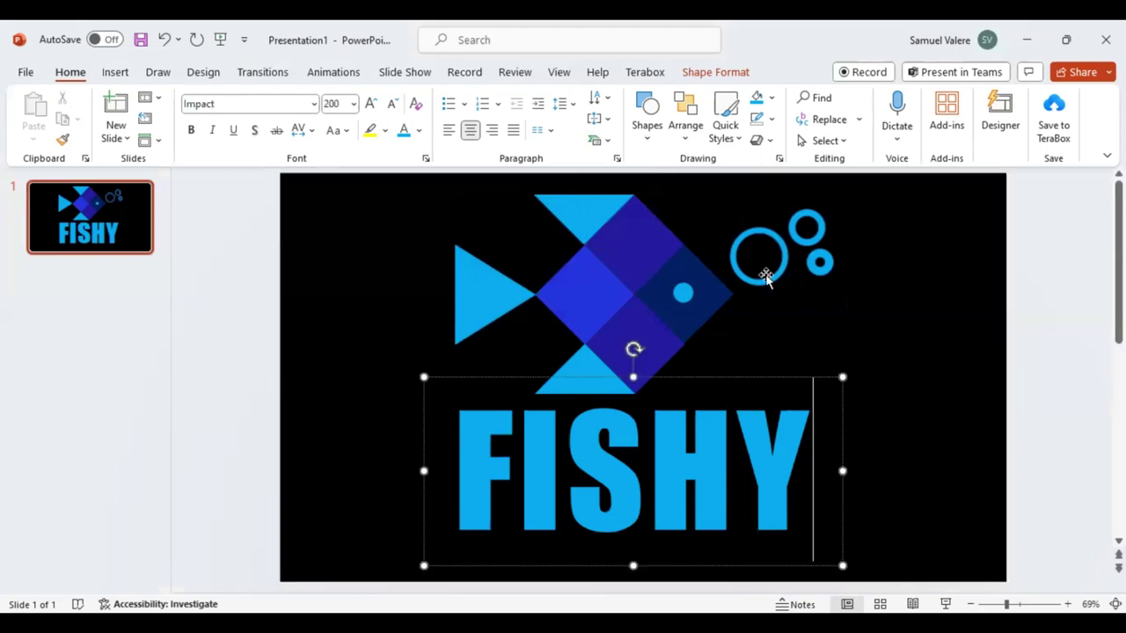
pyautogui.press('Escape')
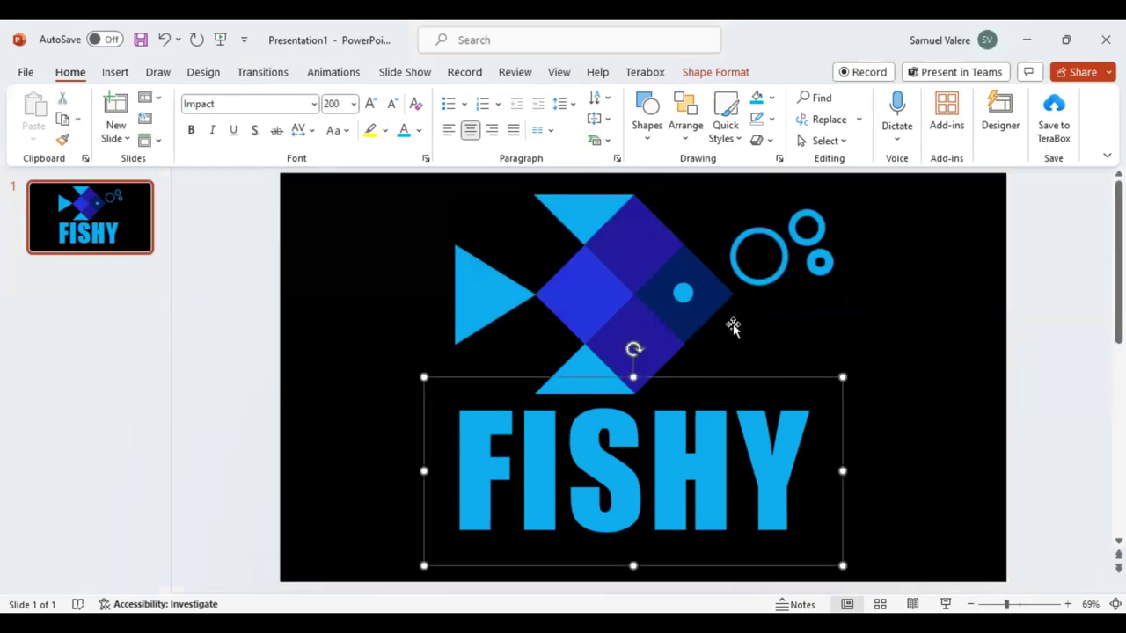
pyautogui.keyDown('shift'); pyautogui.click(653, 309); pyautogui.keyUp('shift')
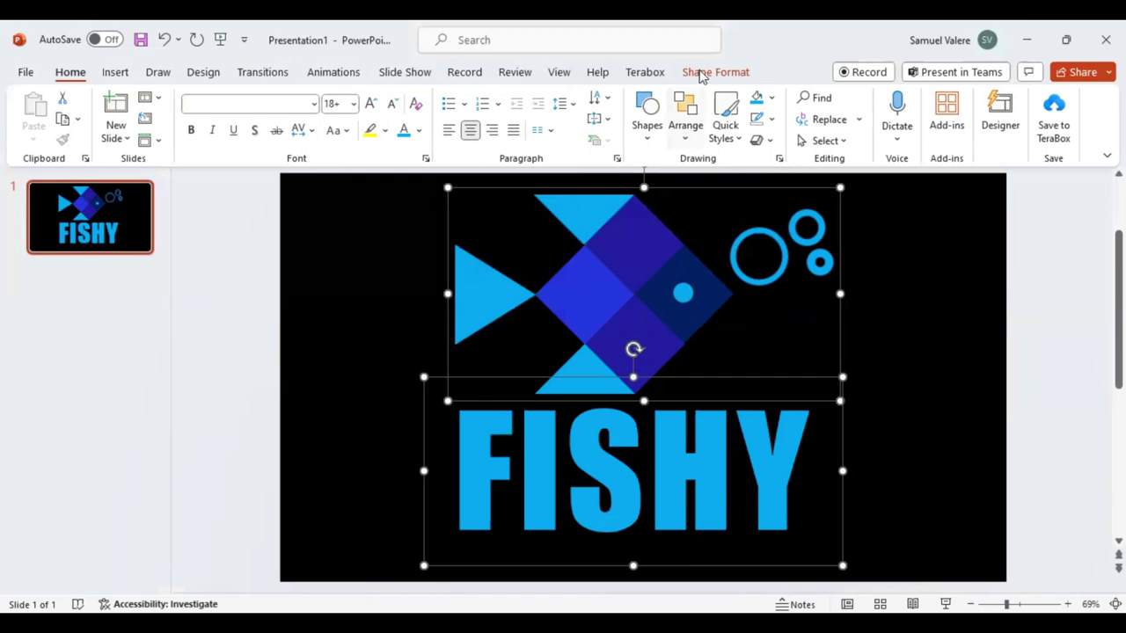
pyautogui.click(701, 75)
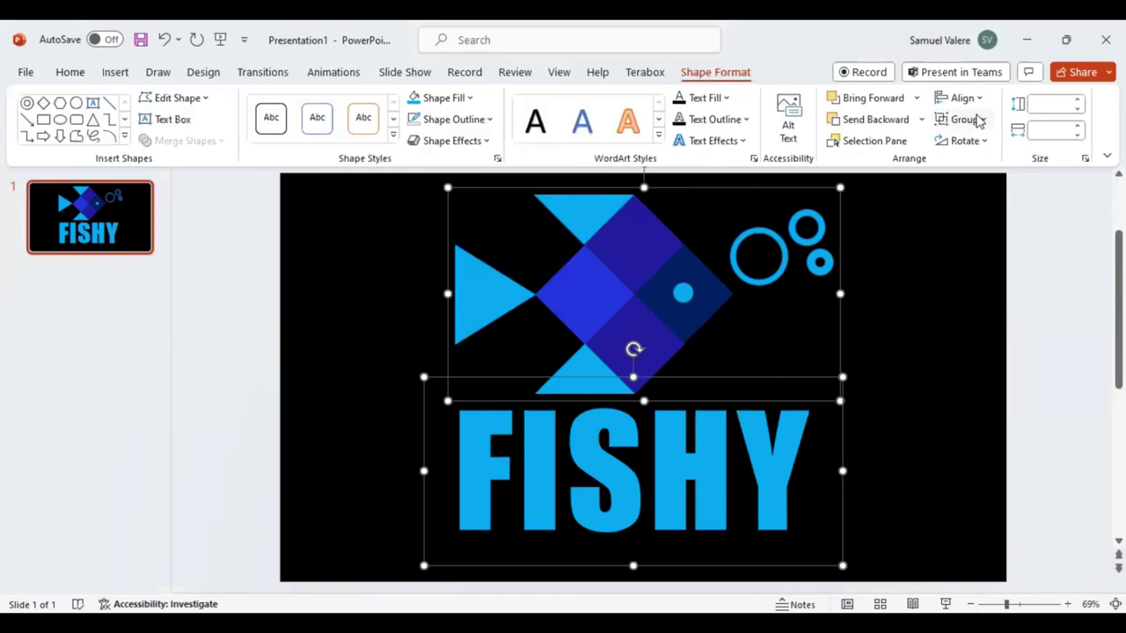